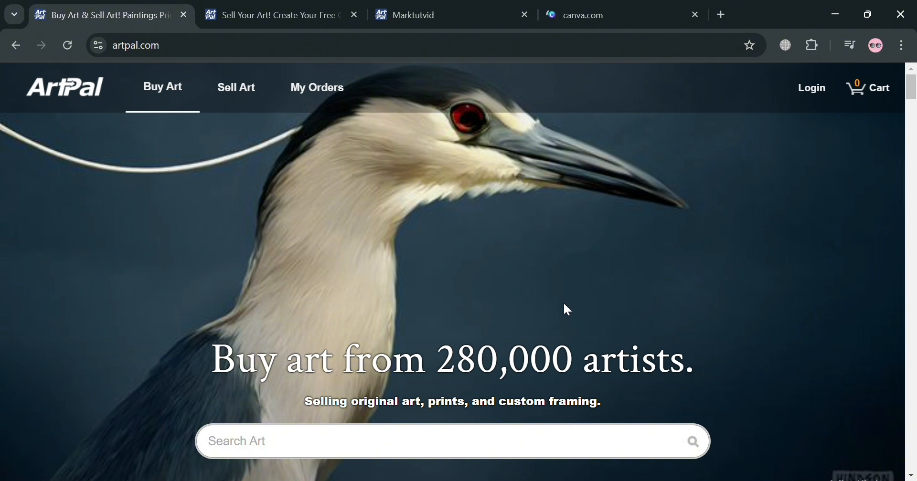
Review the home page's art search filters for category, original or print, size and price.
scroll(564, 308, down, 3)
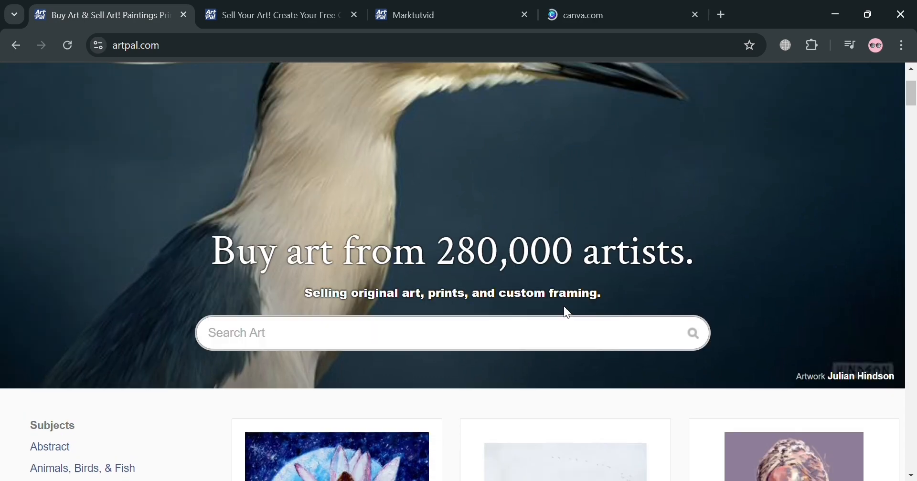
scroll(564, 308, up, 3)
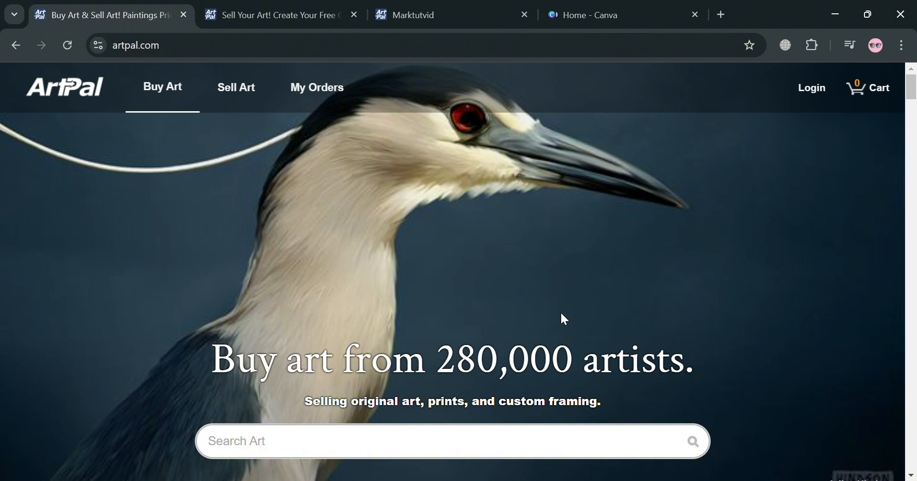
scroll(560, 311, down, 3)
click(560, 312)
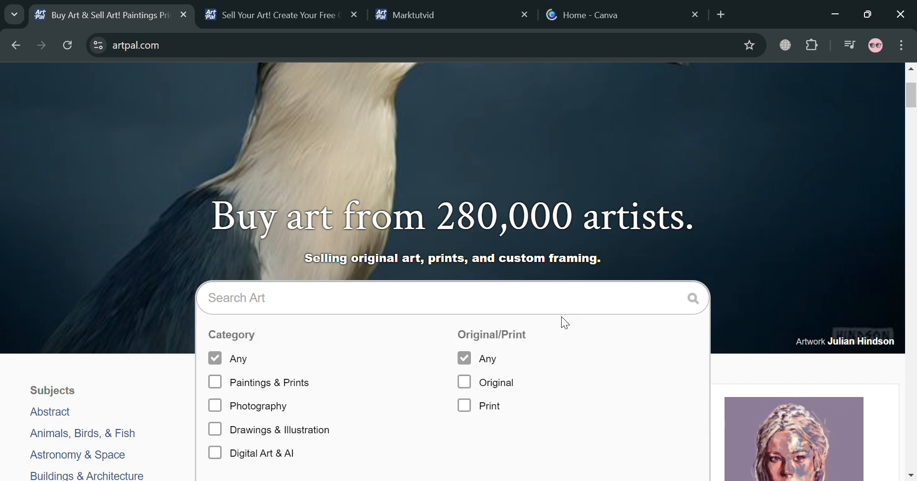
scroll(561, 316, down, 6)
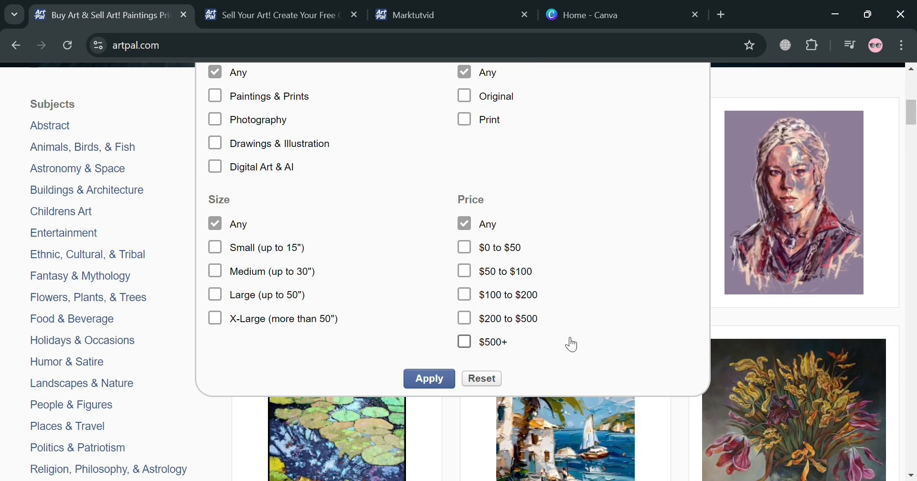
Browse the subject list, featured artworks and site description along the home page.
scroll(569, 344, down, 5)
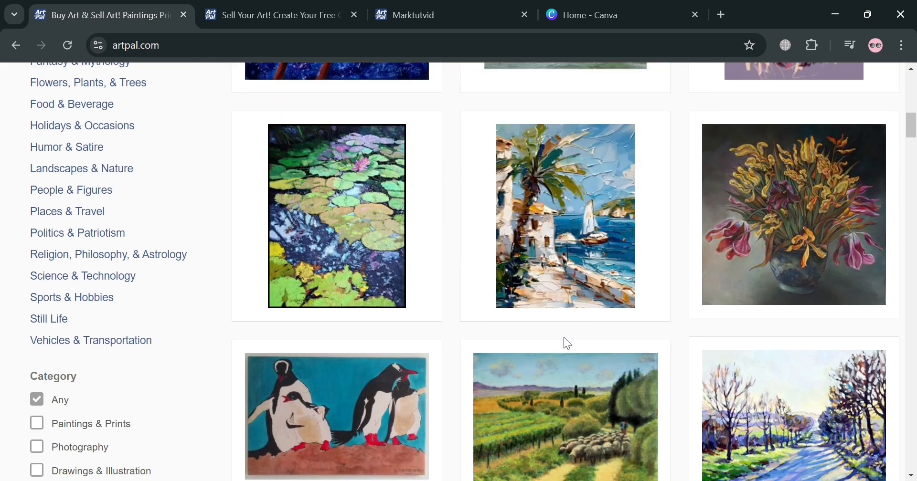
scroll(567, 343, down, 6)
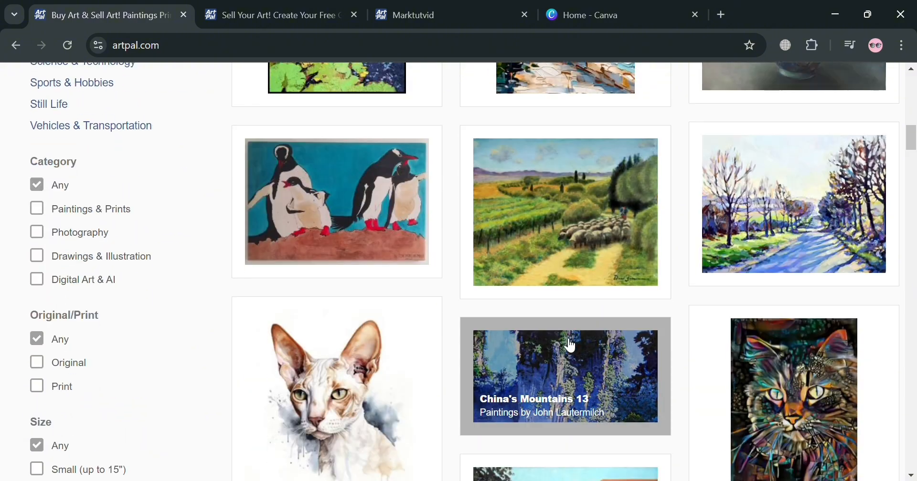
scroll(570, 352, down, 3)
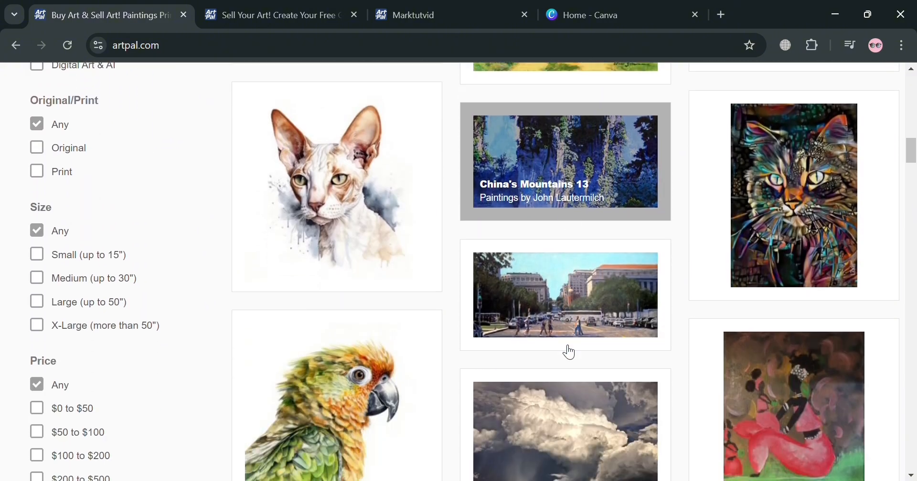
scroll(569, 352, down, 2)
scroll(569, 353, down, 5)
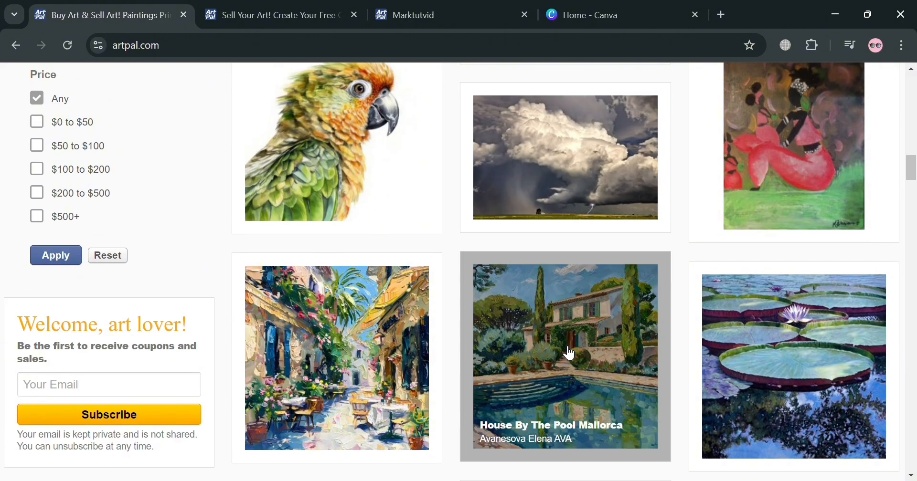
scroll(569, 353, down, 7)
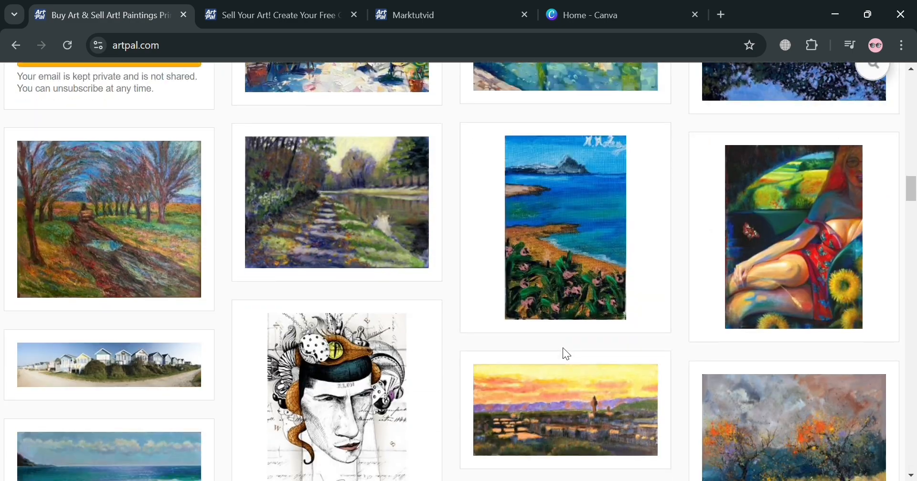
scroll(566, 353, down, 5)
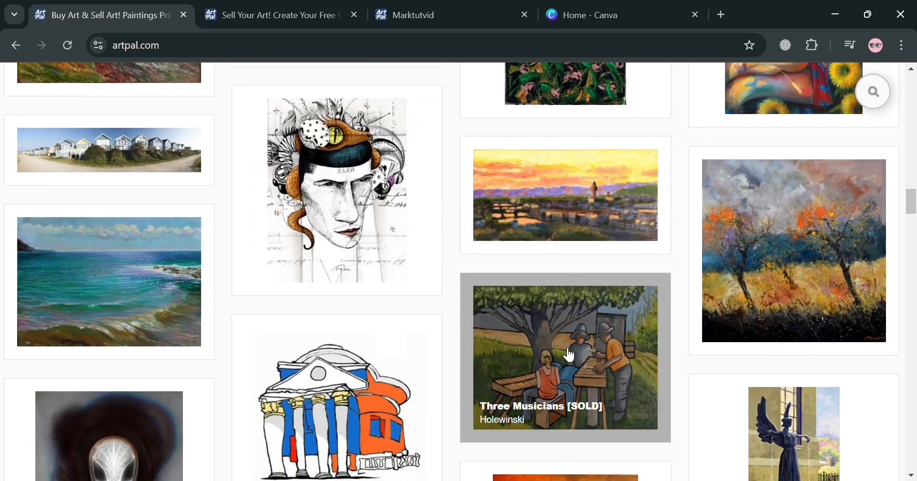
scroll(569, 356, down, 6)
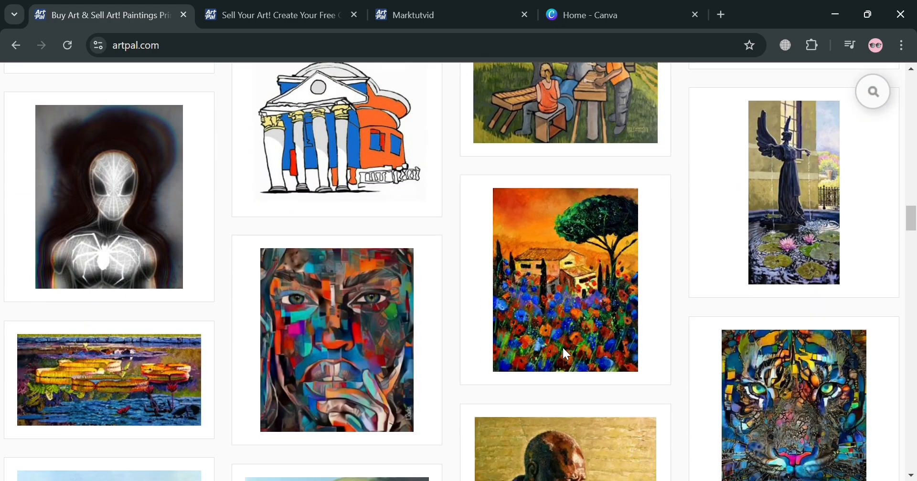
scroll(566, 353, down, 7)
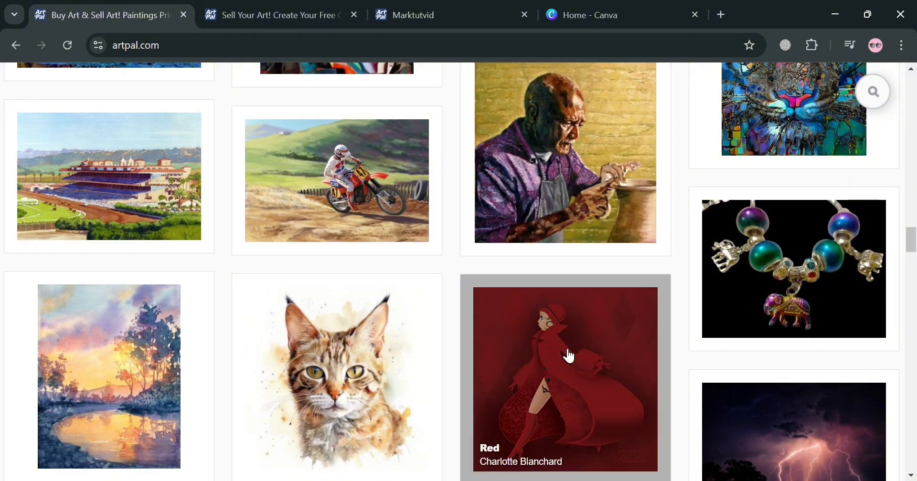
scroll(568, 356, down, 12)
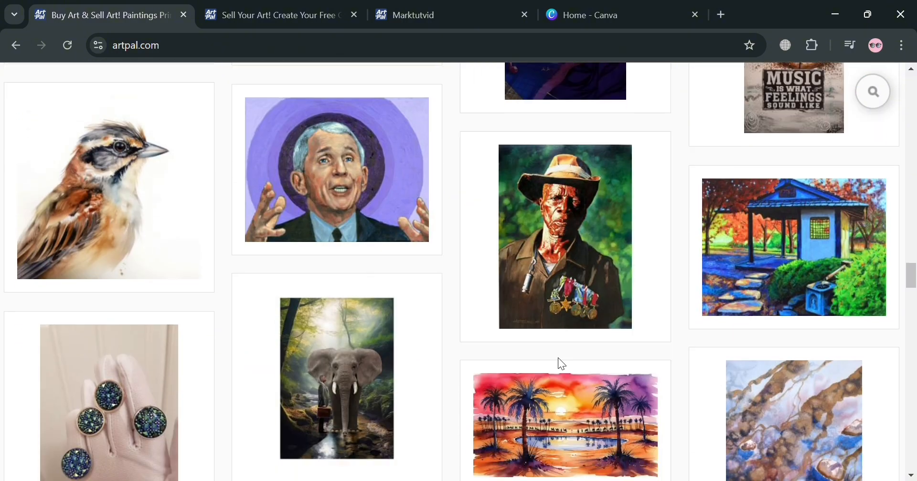
scroll(558, 359, down, 8)
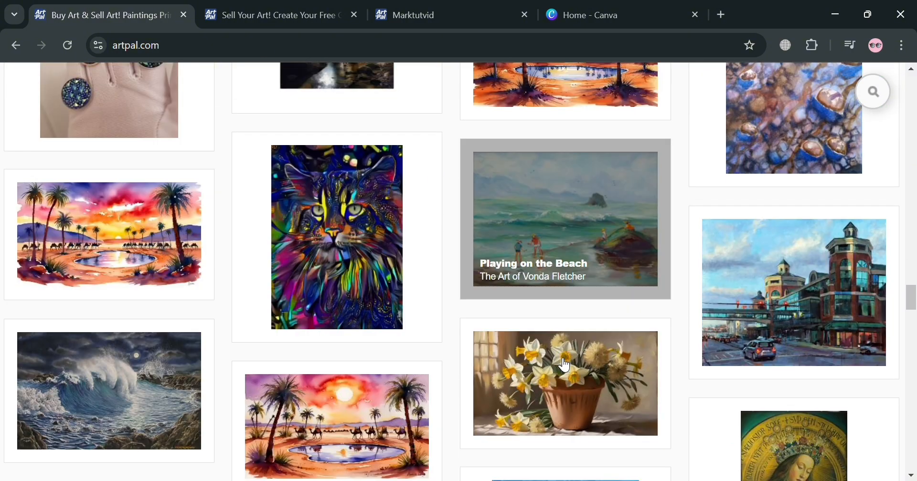
scroll(565, 365, down, 11)
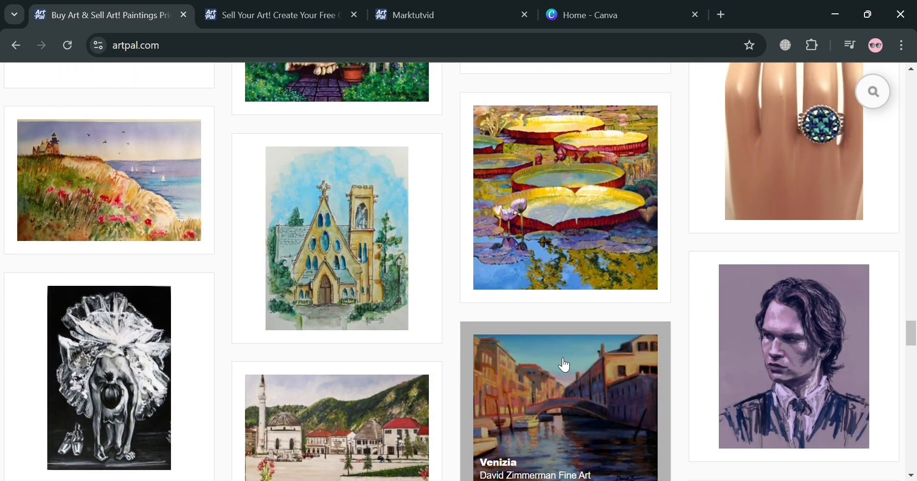
scroll(564, 365, down, 15)
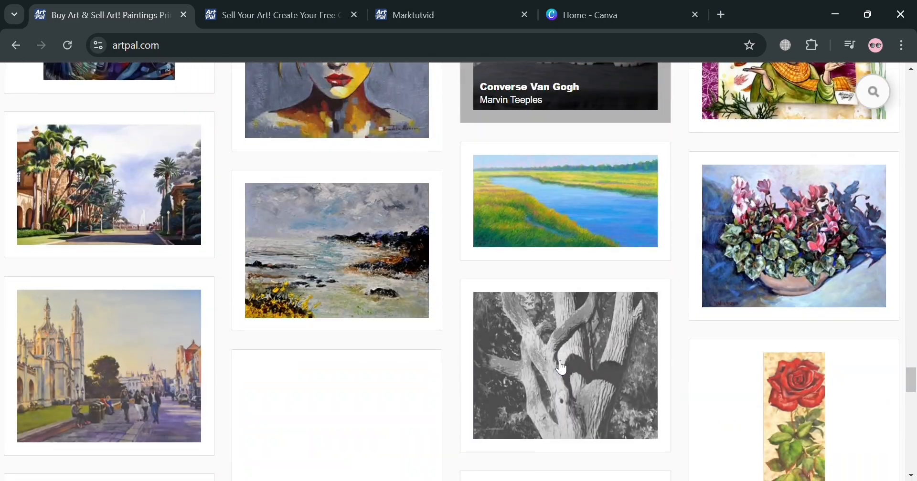
scroll(561, 367, down, 20)
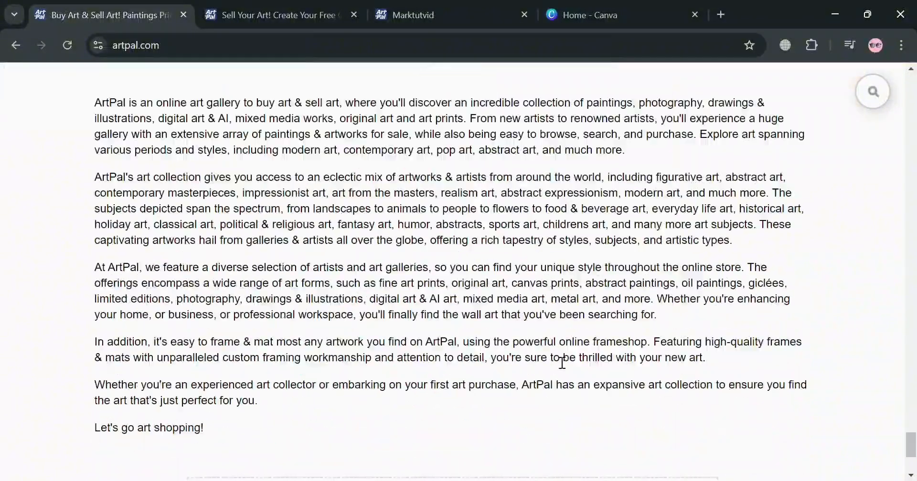
scroll(559, 361, down, 4)
scroll(557, 366, up, 6)
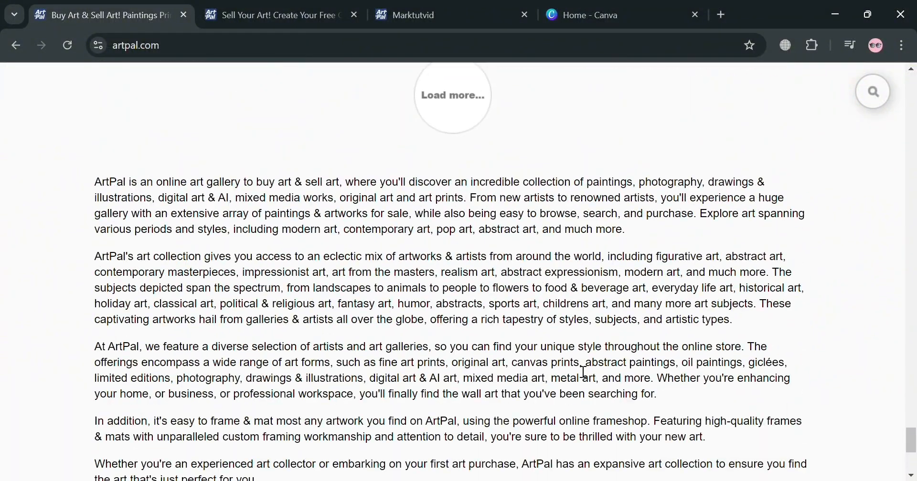
scroll(838, 372, up, 15)
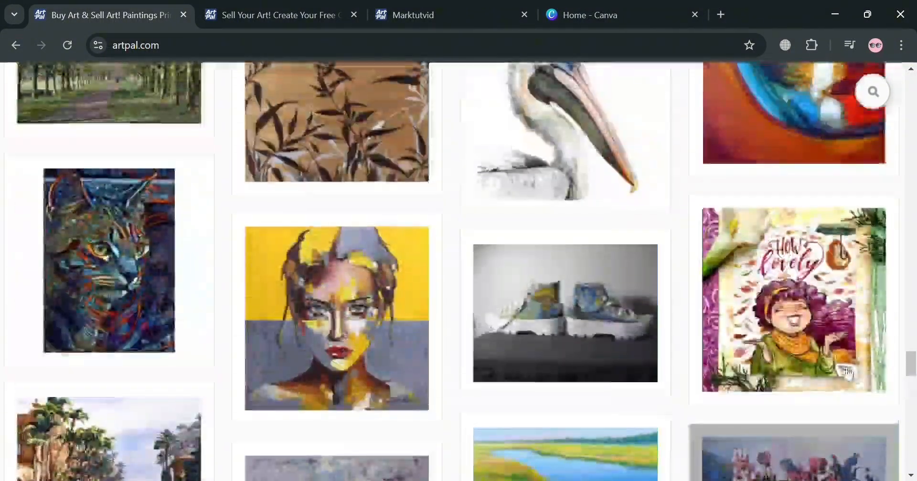
scroll(848, 372, up, 12)
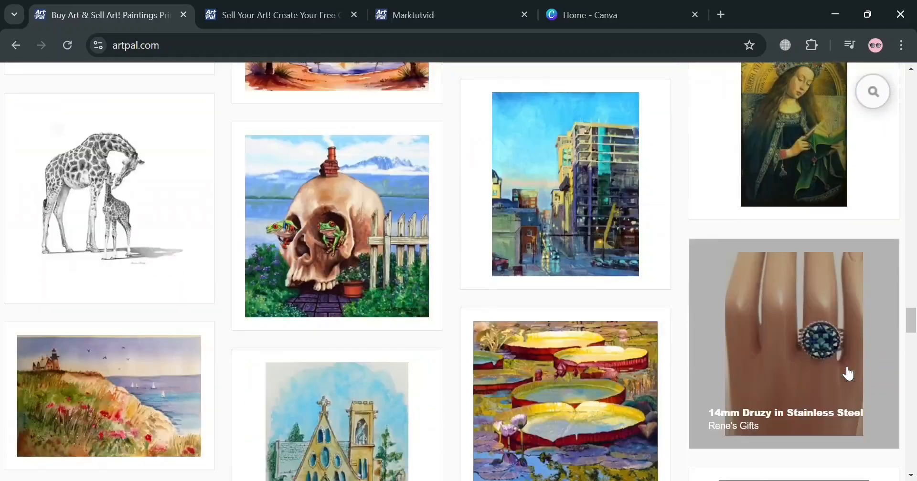
scroll(848, 374, up, 20)
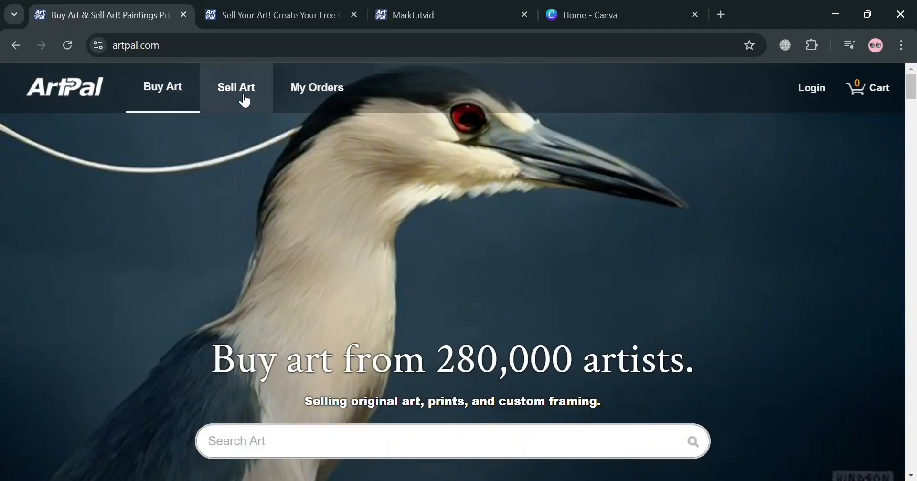
Review the Sell Art page's free gallery benefits and its registration form.
click(257, 10)
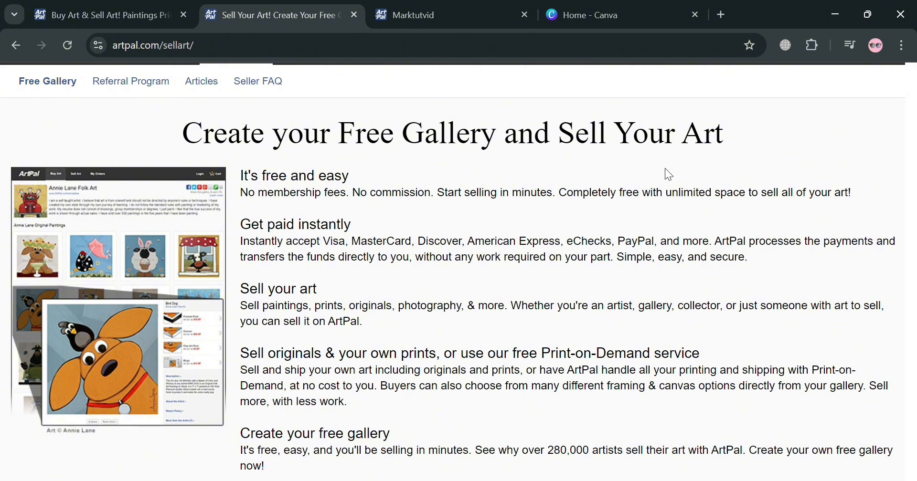
scroll(589, 167, down, 6)
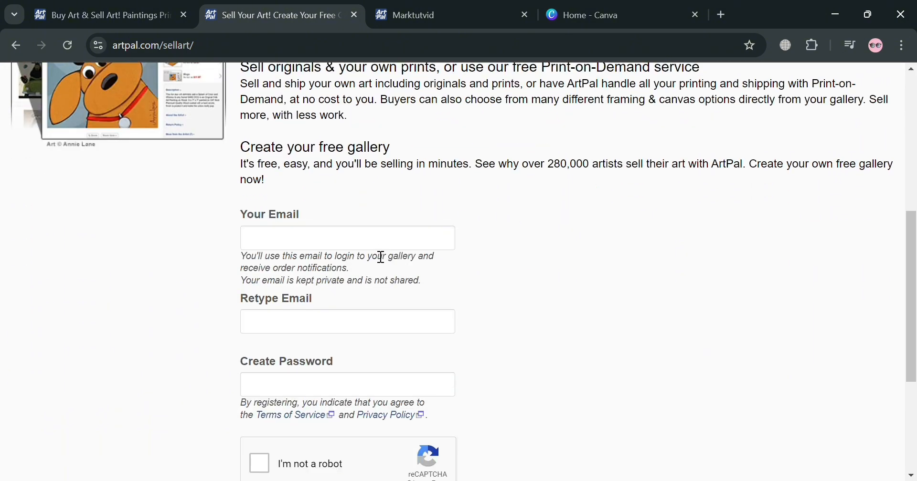
scroll(416, 263, down, 3)
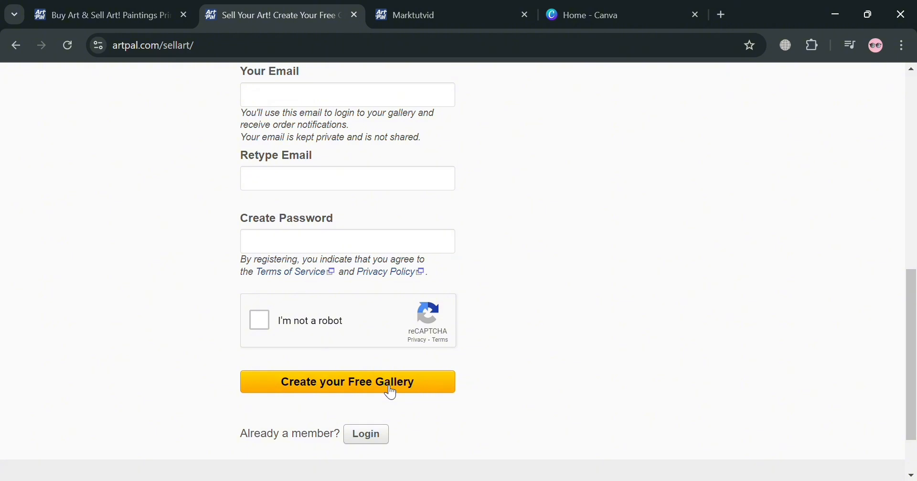
In the new seller gallery's setup tour, name the gallery MARK'S PORTRAIT as an artist.
click(457, 10)
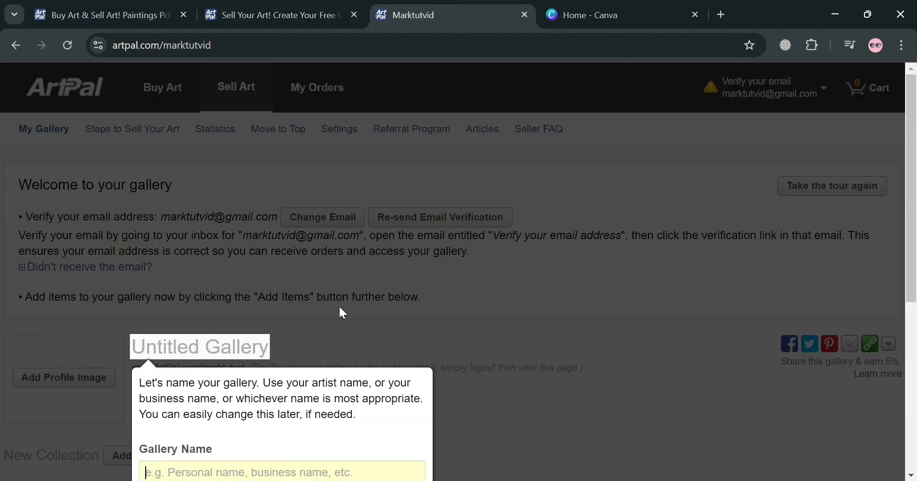
scroll(343, 313, down, 3)
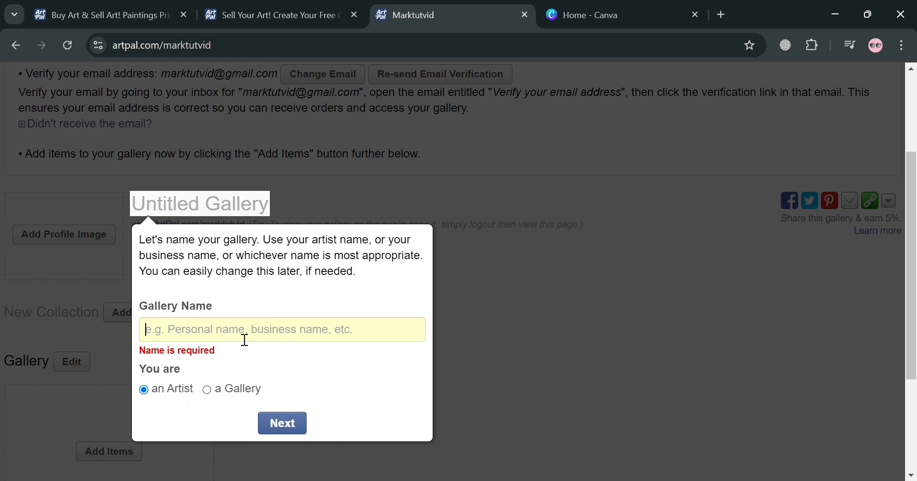
text(MA)
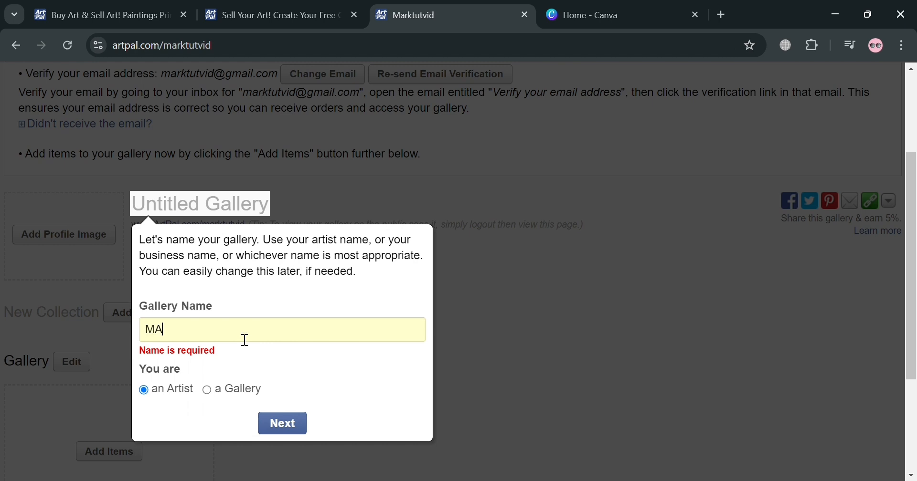
text(RK'S PORTRAIT)
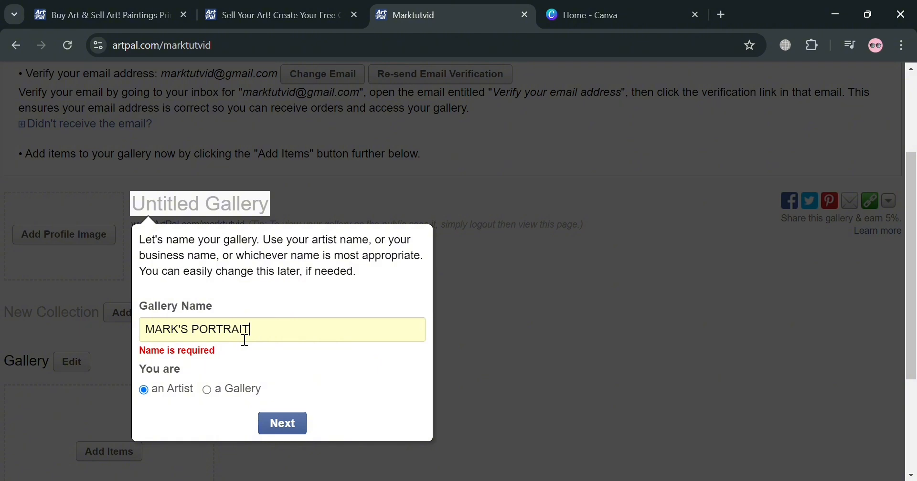
click(292, 424)
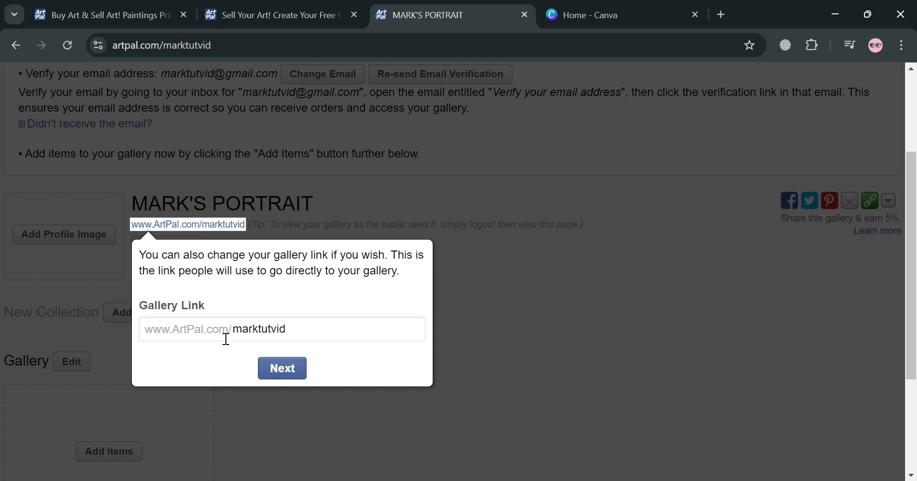
Keep the suggested gallery link and complete the rest of the gallery tour.
click(293, 377)
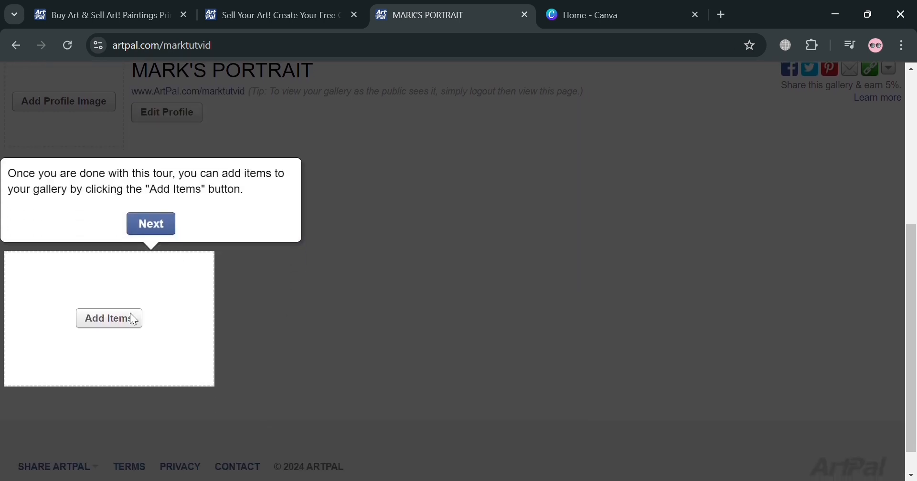
click(161, 231)
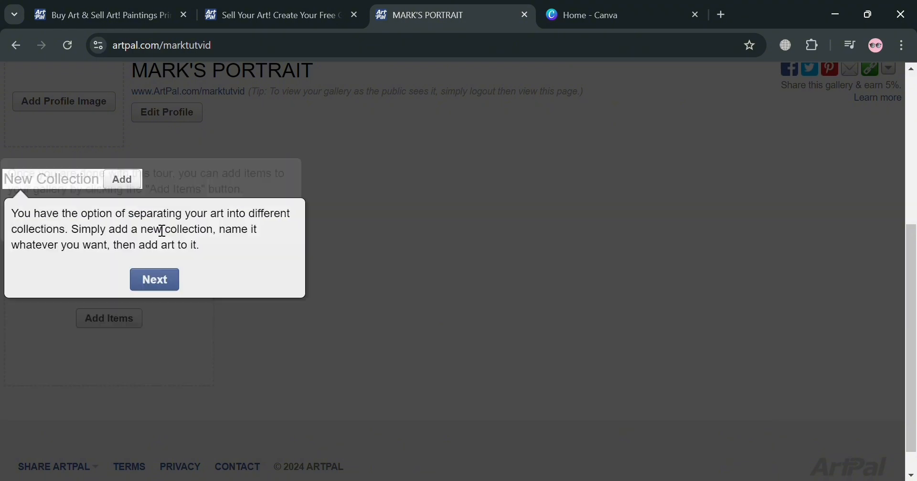
click(153, 278)
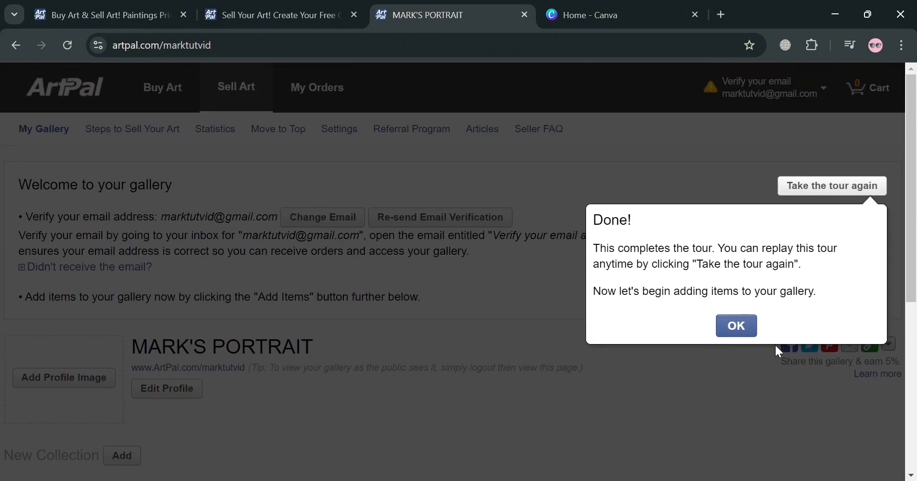
click(738, 329)
Upload Pfp.png as the gallery's profile image.
scroll(266, 351, down, 3)
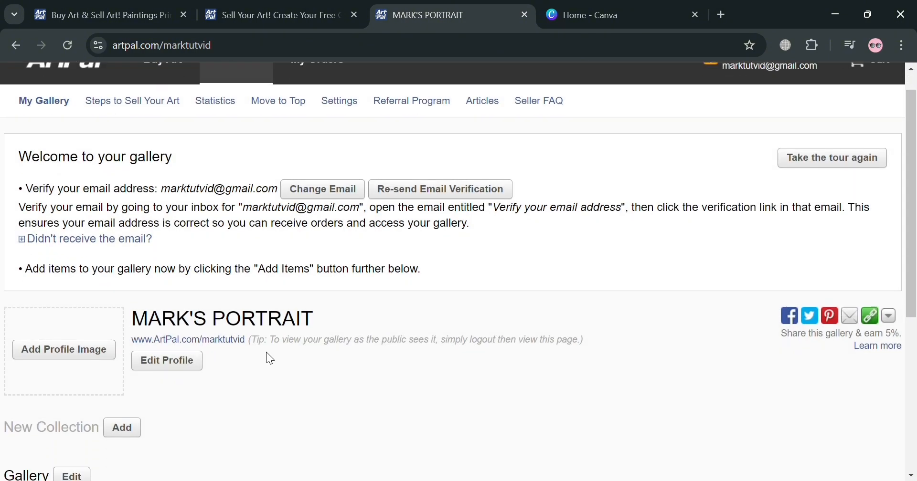
click(71, 236)
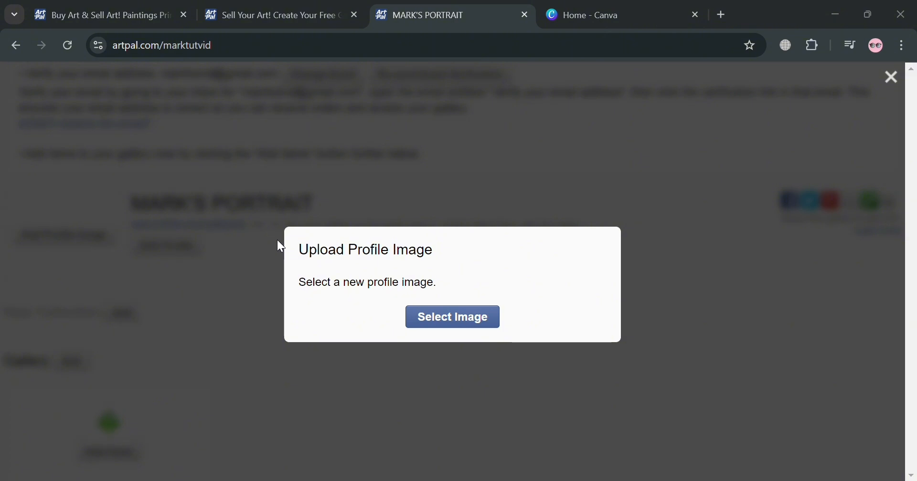
double_click(213, 123)
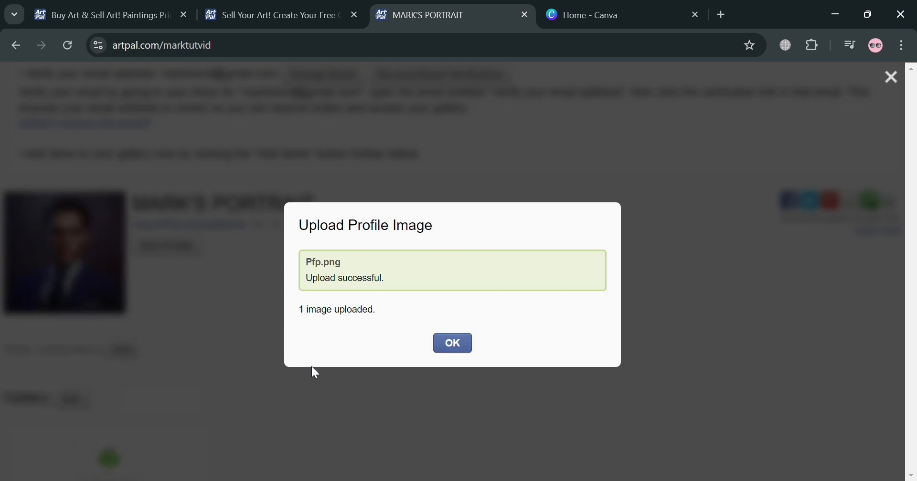
Start adding items to the gallery, review the Print-on-Demand image guidelines and open the image selection.
click(453, 352)
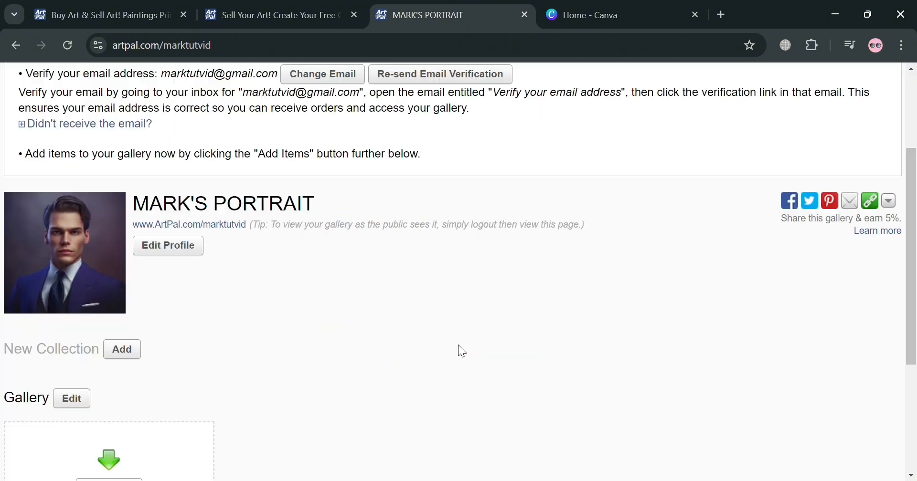
scroll(152, 390, down, 4)
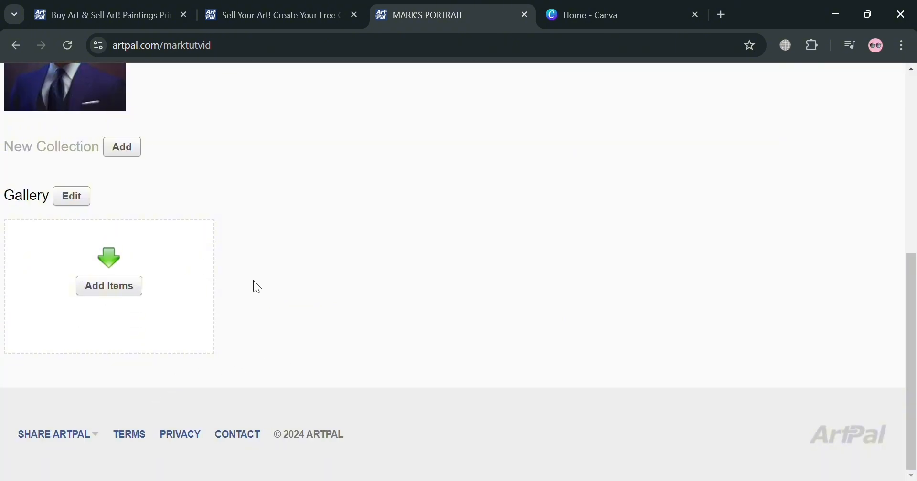
click(105, 291)
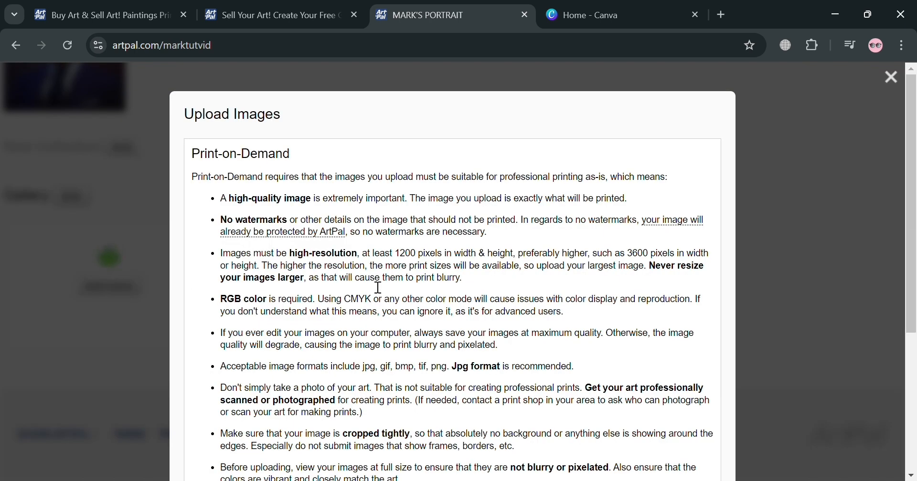
scroll(384, 291, down, 5)
scroll(375, 371, up, 5)
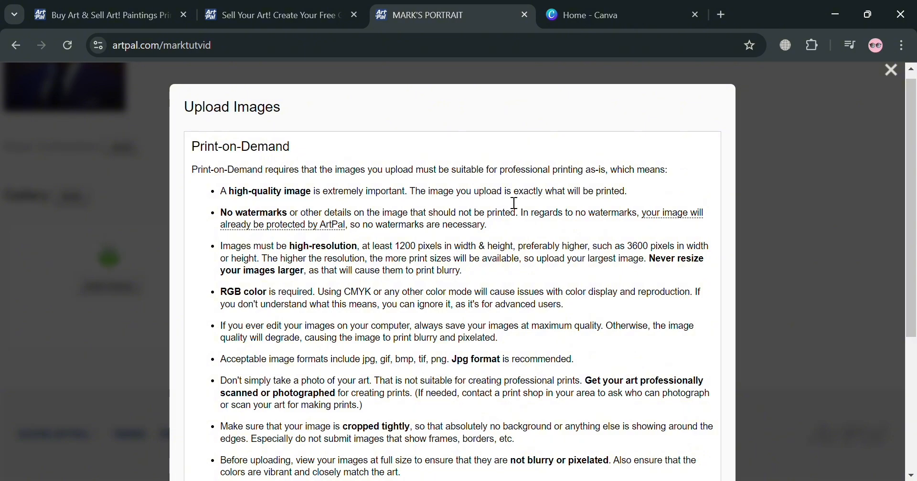
scroll(540, 215, down, 5)
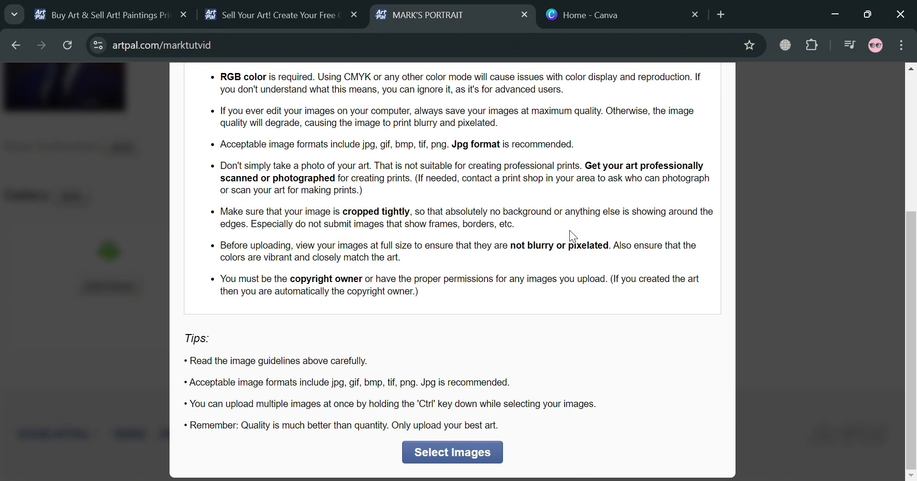
click(483, 449)
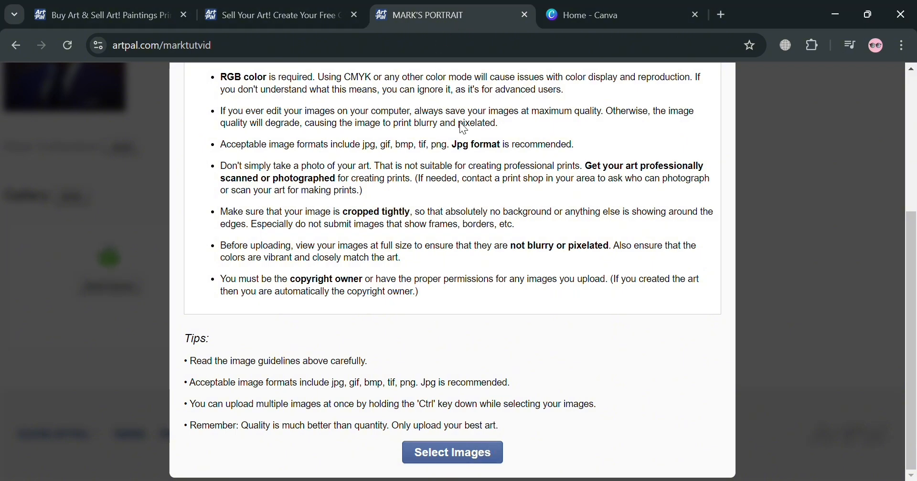
Switch to Canva, search for 3D MOSAIC and look through the template results.
click(614, 10)
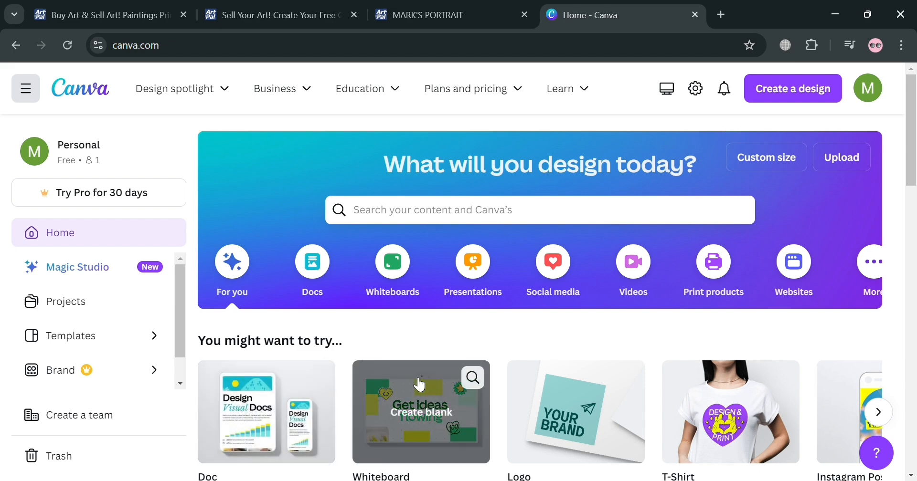
scroll(418, 381, down, 3)
scroll(430, 385, up, 3)
click(471, 221)
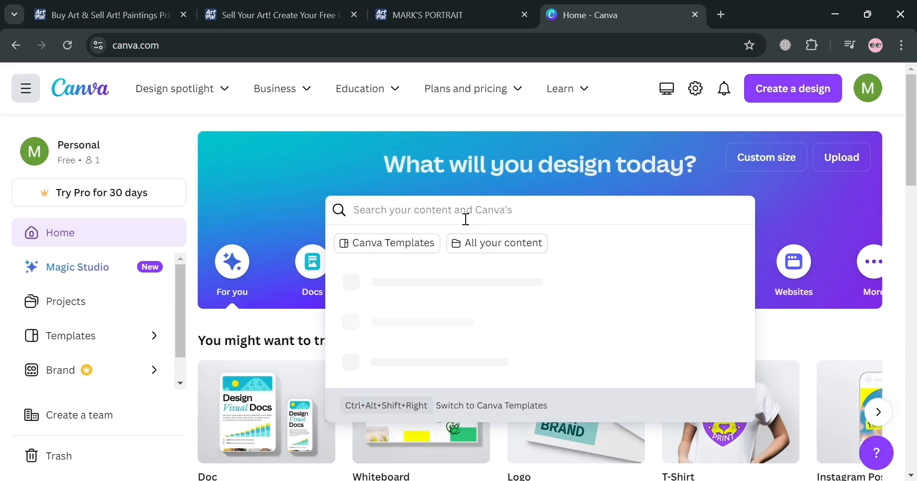
text(3D MOSAIC)
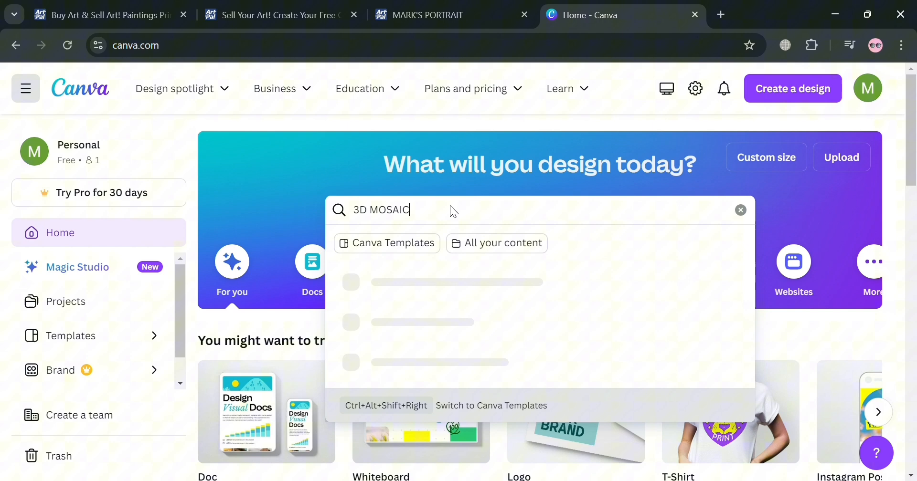
key(Return)
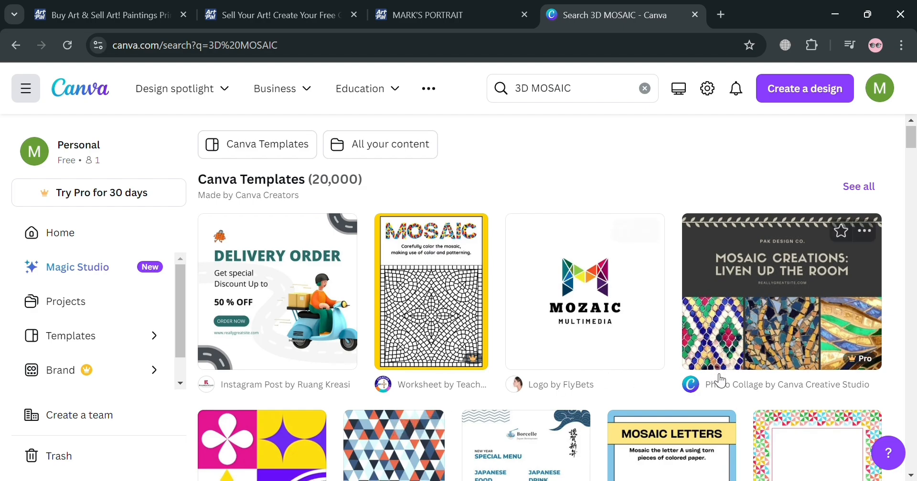
scroll(707, 375, down, 7)
scroll(651, 382, down, 10)
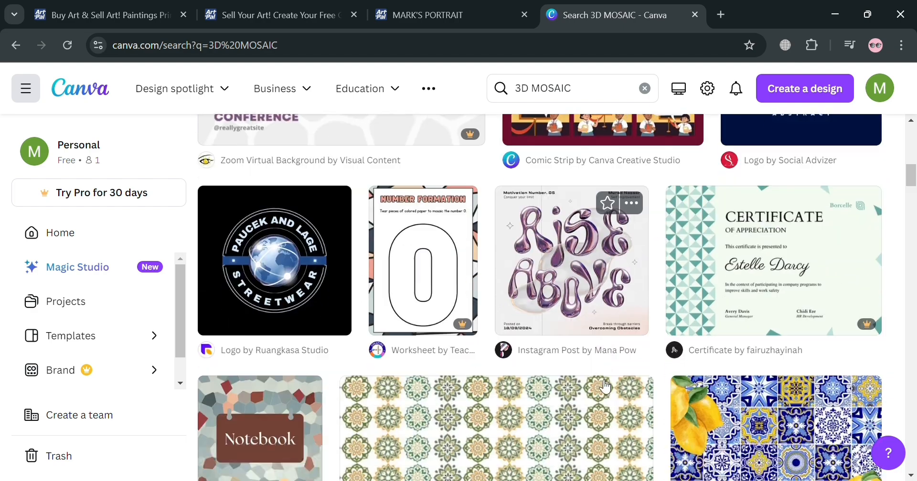
scroll(555, 404, down, 3)
scroll(554, 404, up, 20)
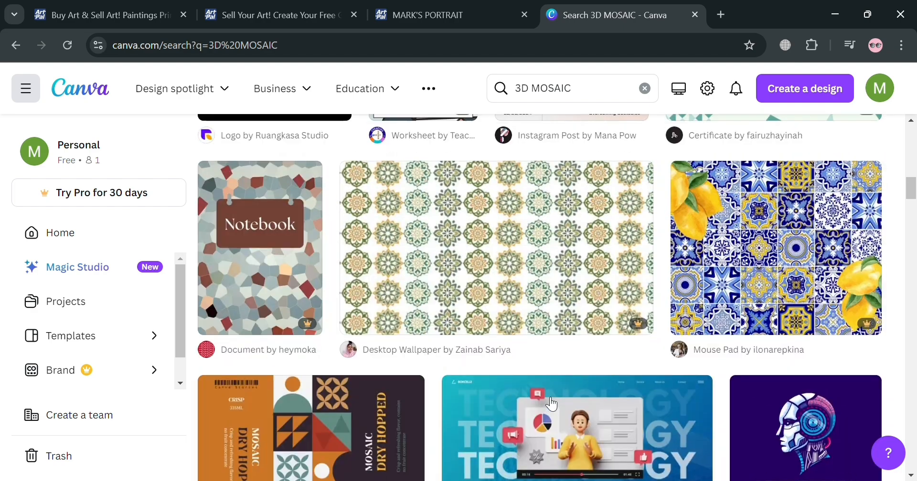
scroll(550, 403, up, 1)
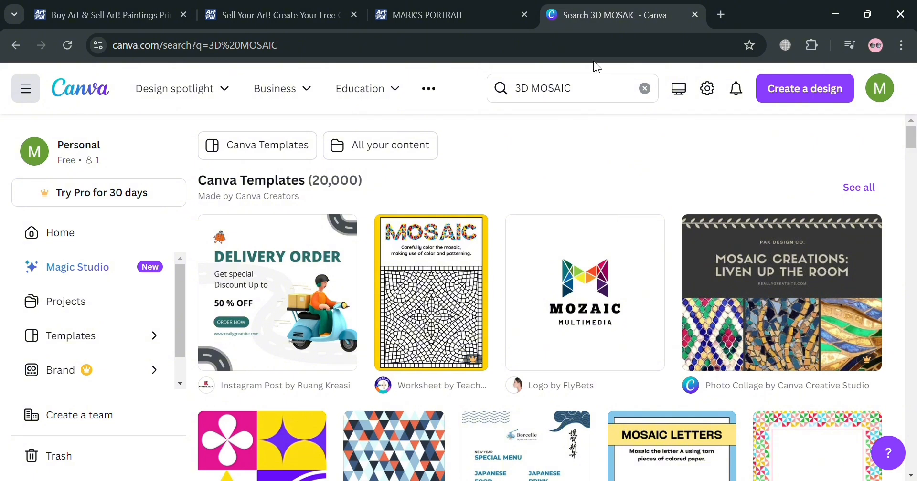
Replace the Canva search term with portrait and run the search.
double_click(554, 88)
key(BackSpace)
key(BackSpace)
key(BackSpace)
key(BackSpace)
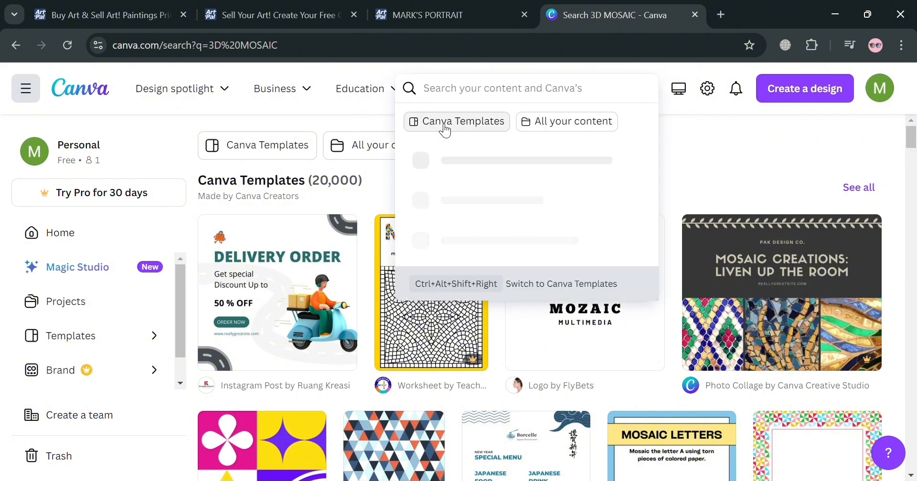
text(portrait)
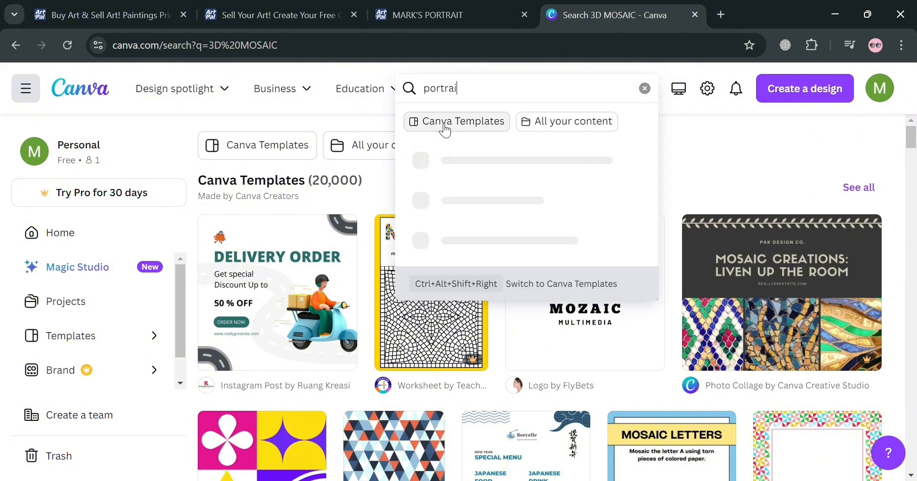
key(Return)
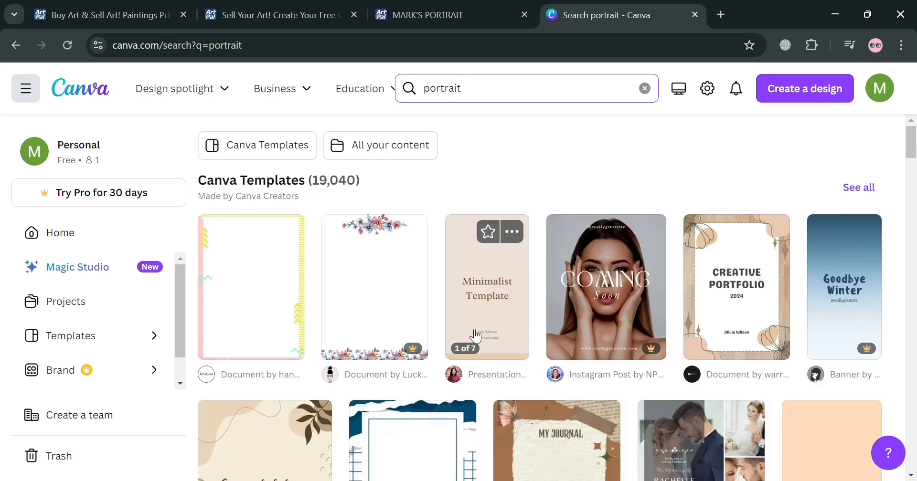
Browse the portrait templates and open the Brown Simple New Post Instagram Story preview.
scroll(622, 377, down, 5)
scroll(596, 366, down, 12)
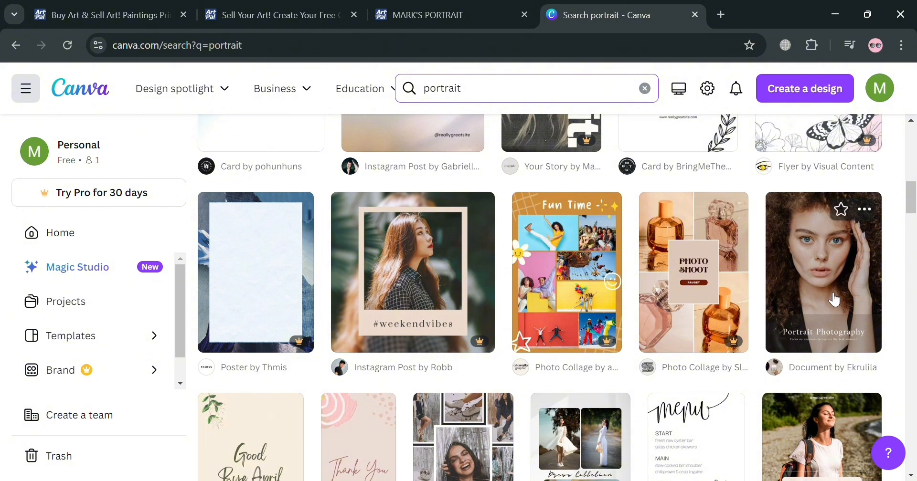
scroll(832, 301, down, 8)
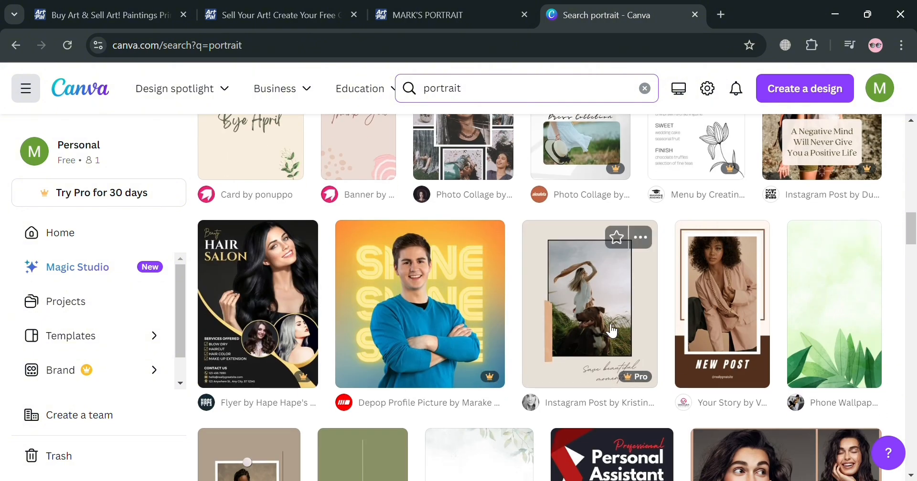
scroll(728, 369, down, 6)
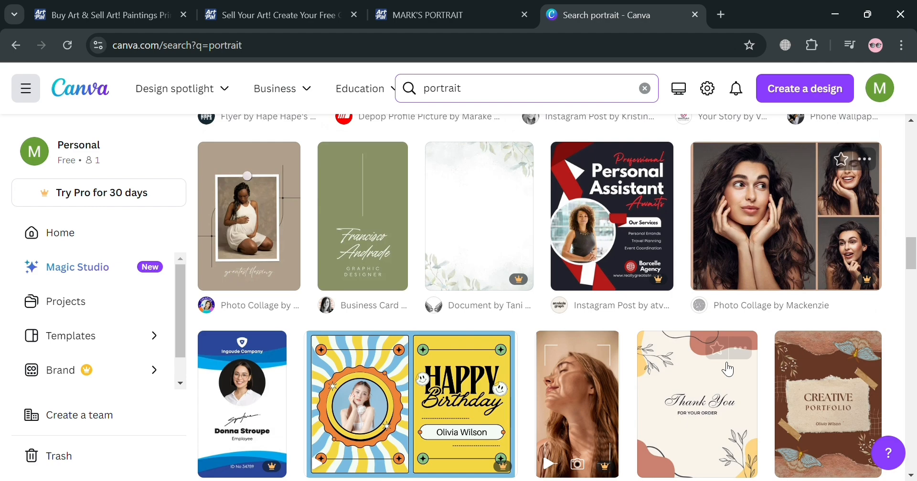
scroll(728, 370, up, 5)
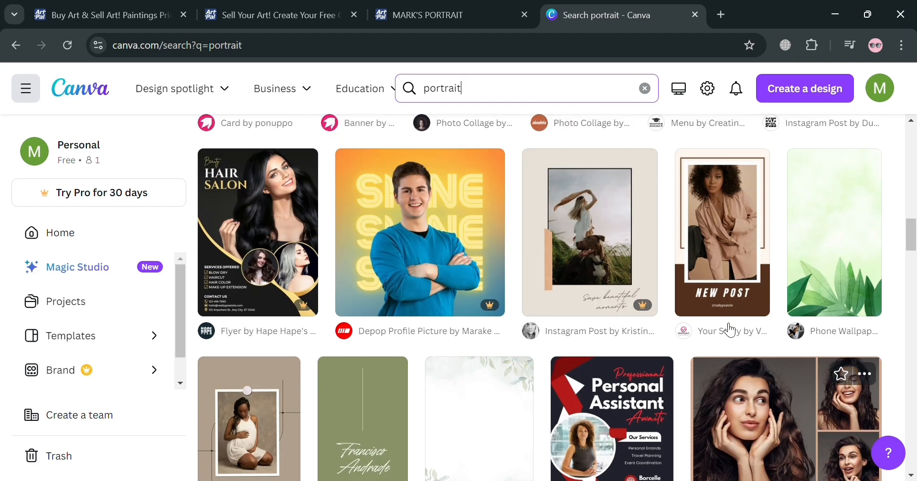
click(723, 295)
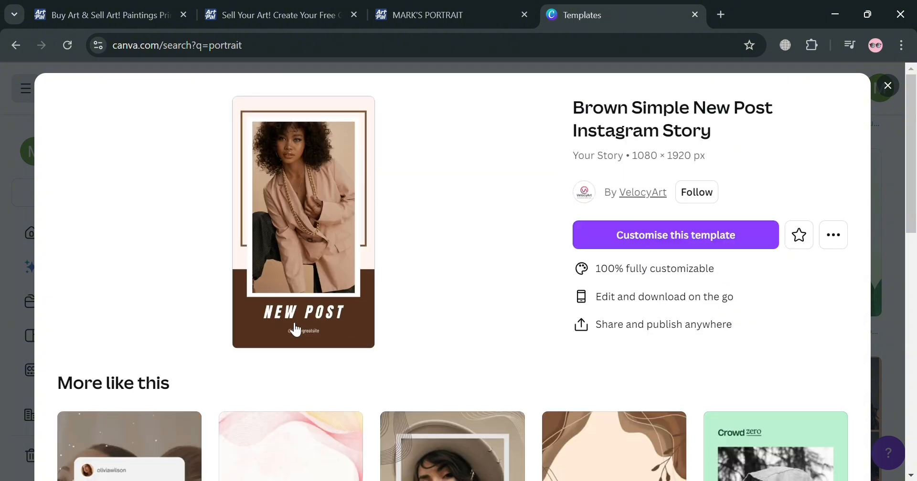
Pick the similar Brown Collage Fashion Store Instagram Story template, open it for customising and close the template search tab.
scroll(295, 330, down, 5)
scroll(467, 420, down, 3)
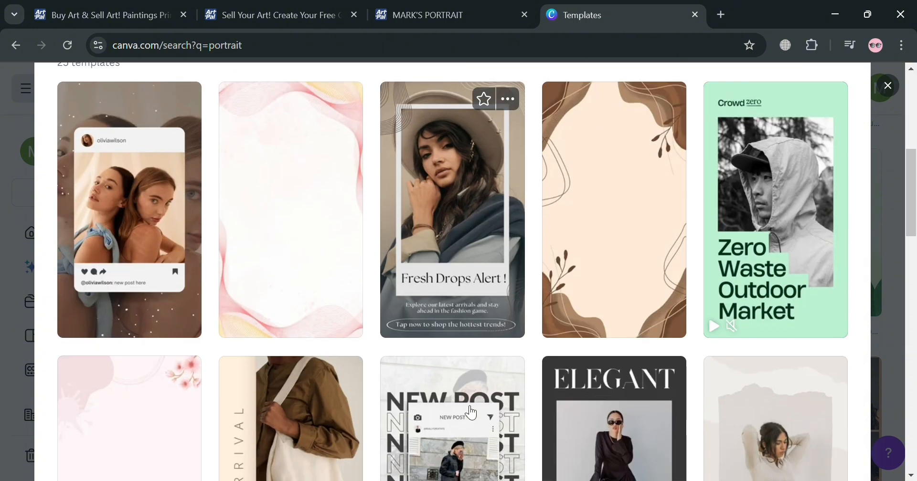
scroll(471, 411, up, 3)
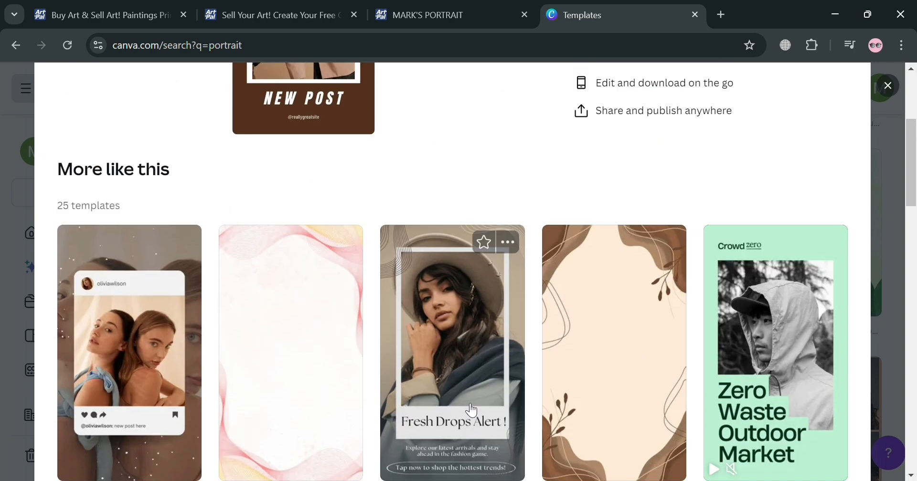
click(471, 411)
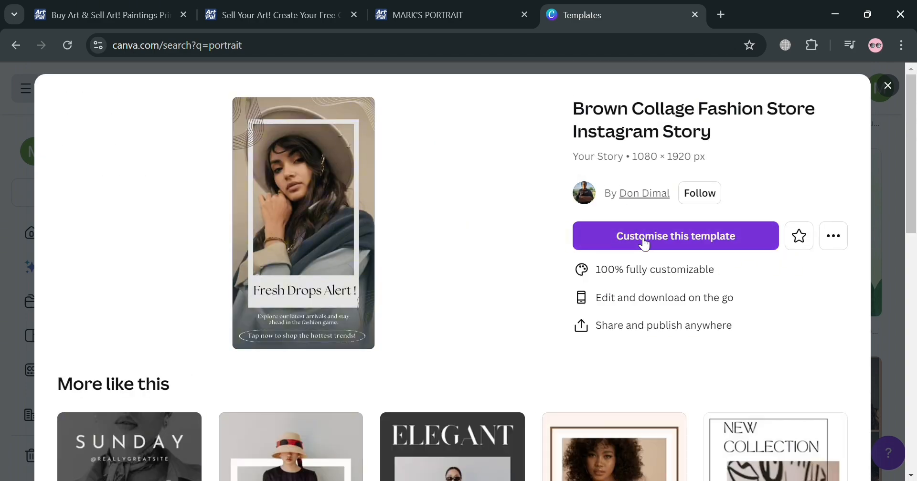
click(644, 243)
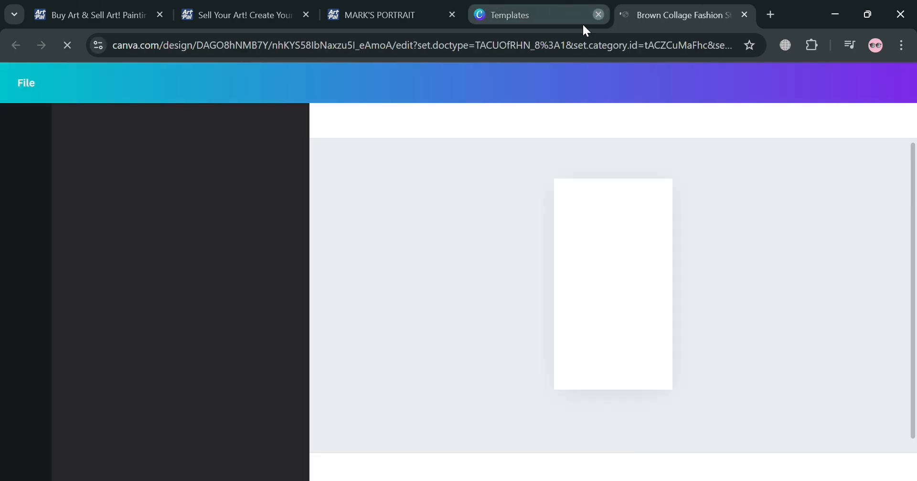
click(599, 15)
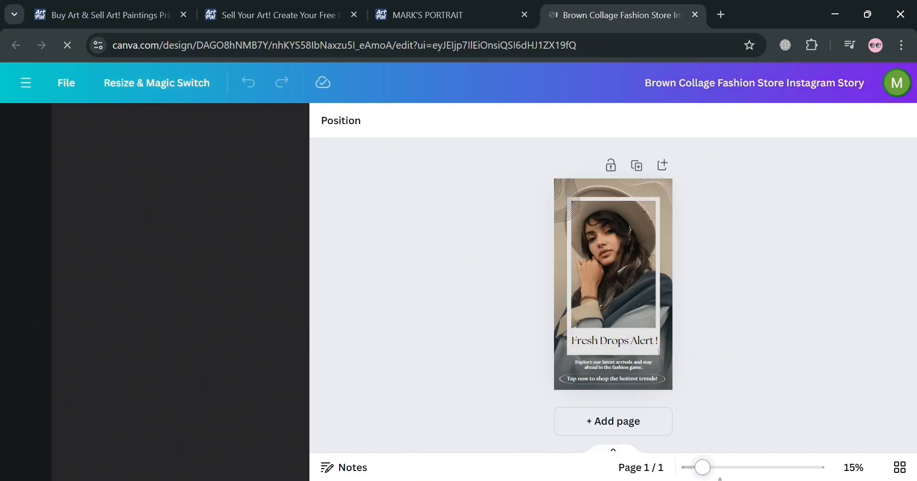
Enlarge the design to 30% and replace the Fresh Drops Alert ! heading below the portrait with THIS YOU?
click(725, 468)
scroll(635, 387, down, 2)
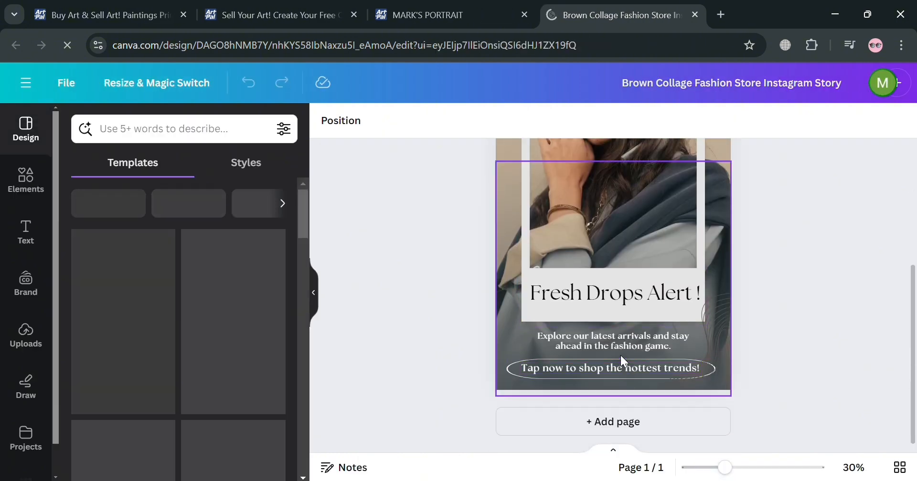
double_click(620, 369)
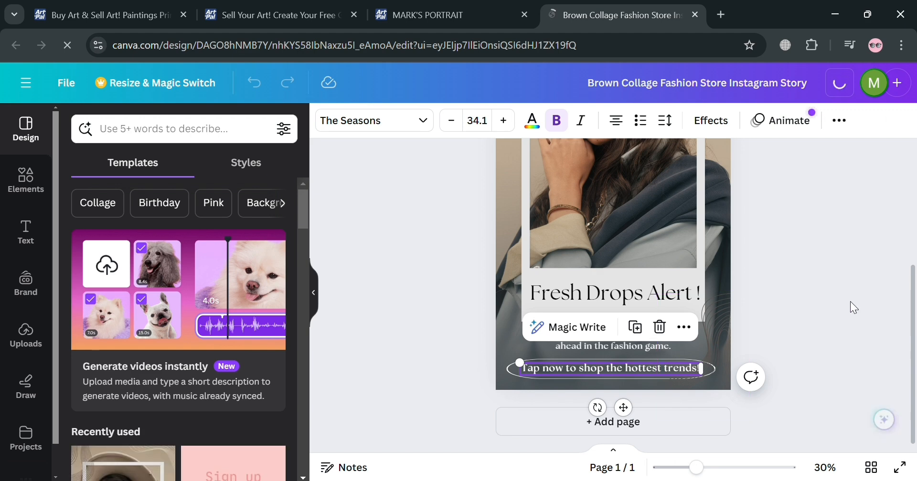
click(851, 301)
scroll(655, 336, up, 3)
click(628, 334)
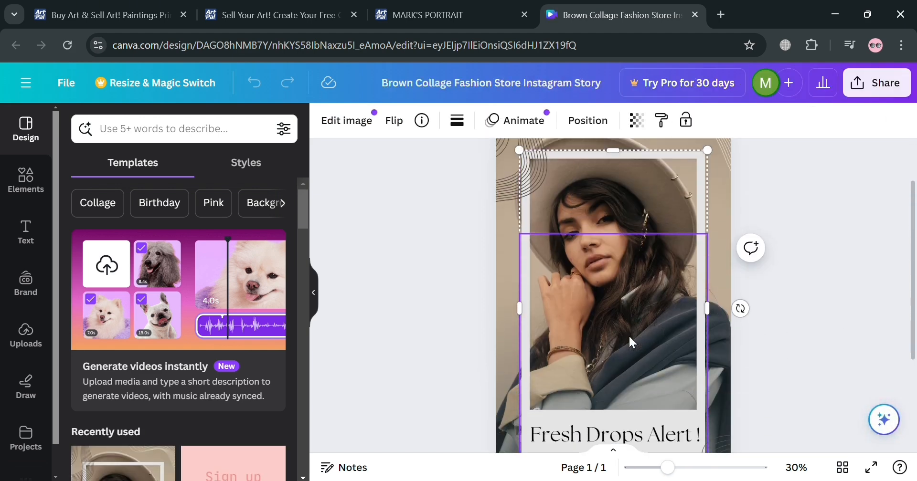
scroll(616, 373, down, 3)
double_click(631, 306)
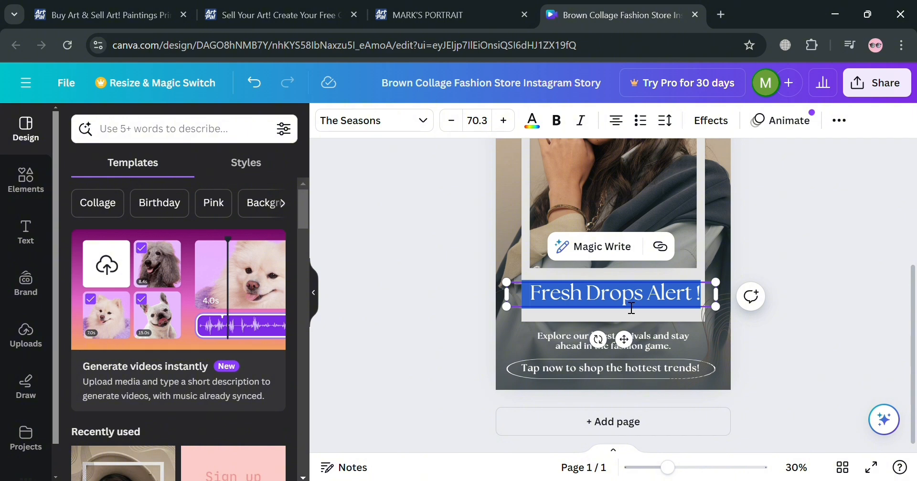
key(BackSpace)
text(THIS)
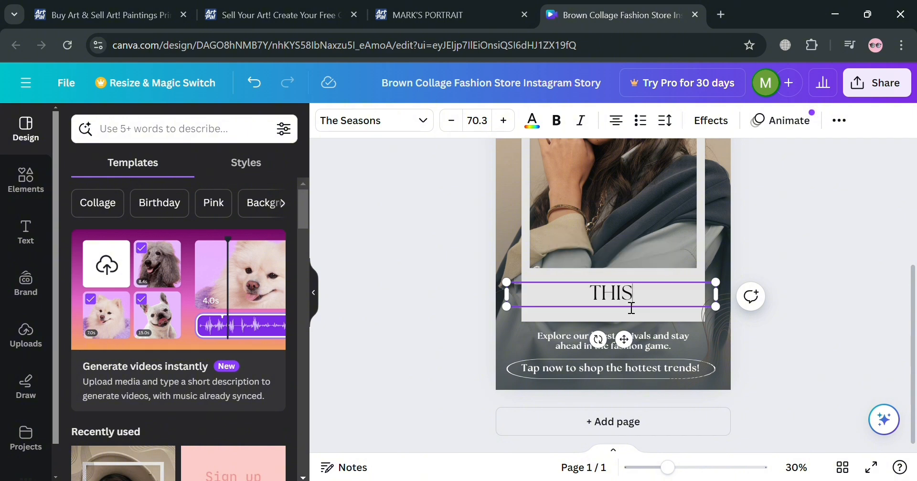
text( YOU?)
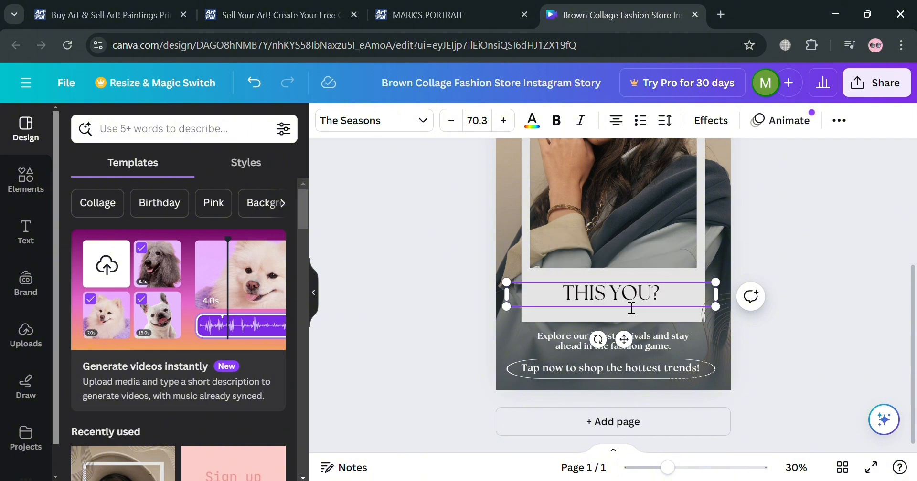
click(764, 205)
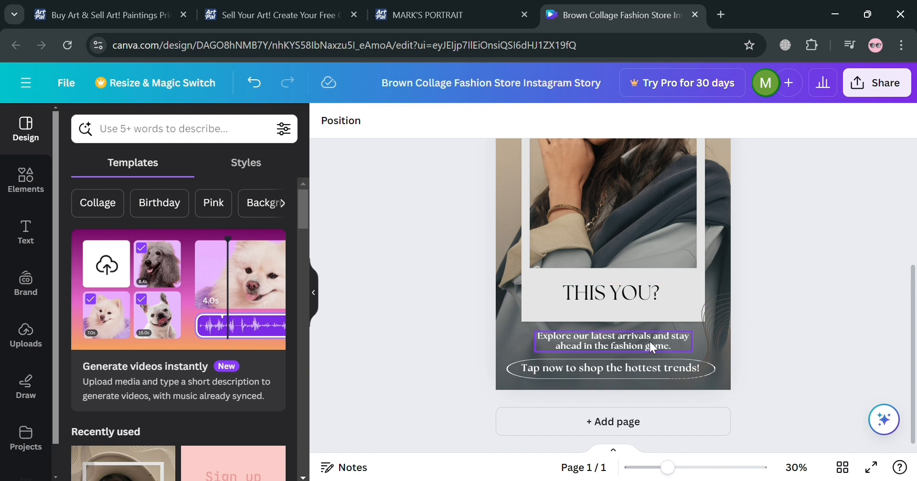
Check the finished design and download it as a PNG at 1,080 × 1,920 px.
scroll(645, 337, up, 3)
scroll(723, 262, down, 2)
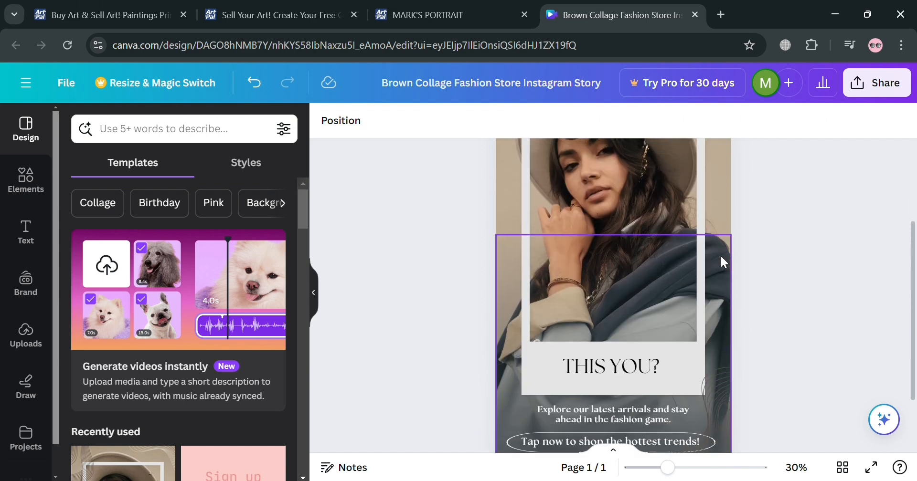
scroll(754, 238, up, 2)
click(878, 91)
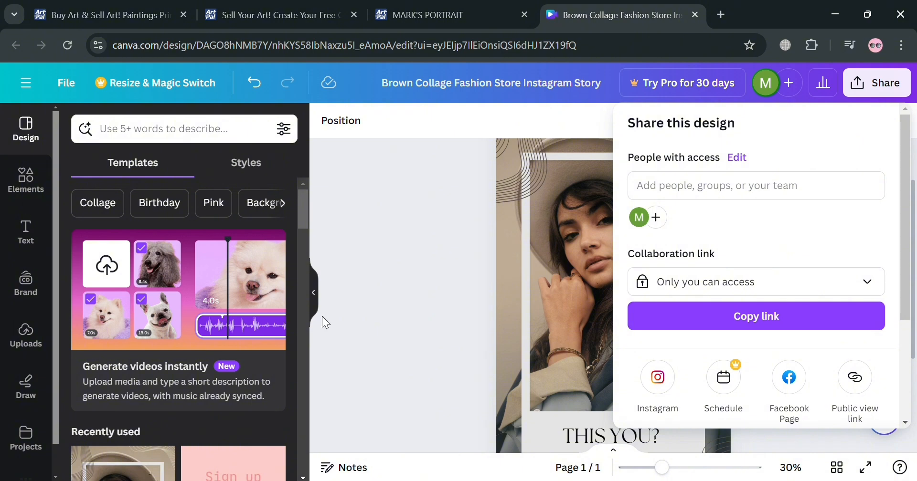
scroll(778, 297, down, 4)
click(820, 317)
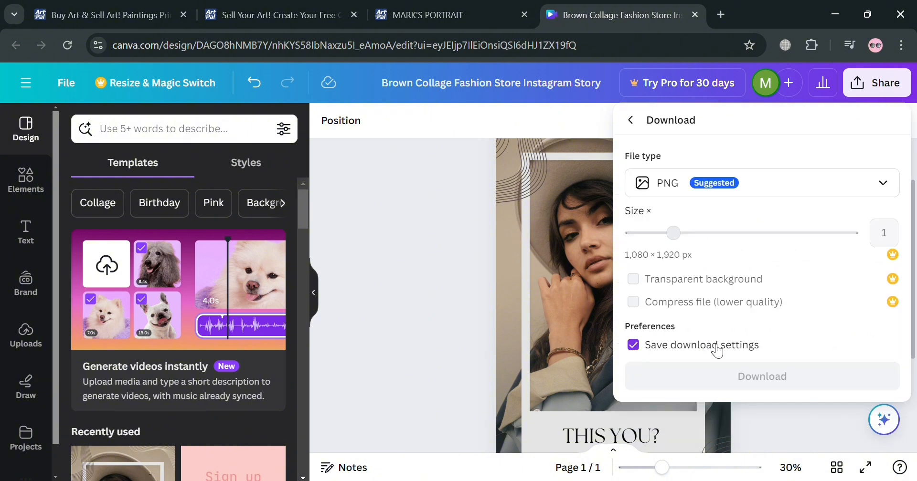
click(761, 383)
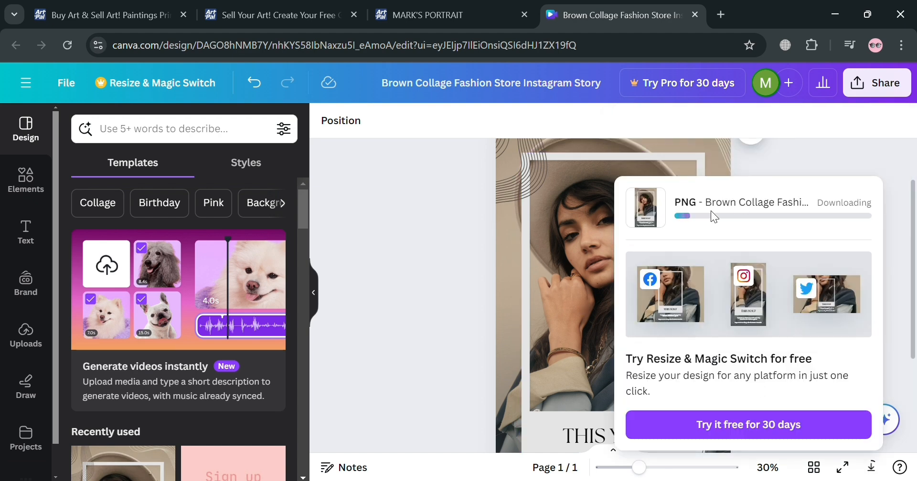
drag(426, 214, 545, 162)
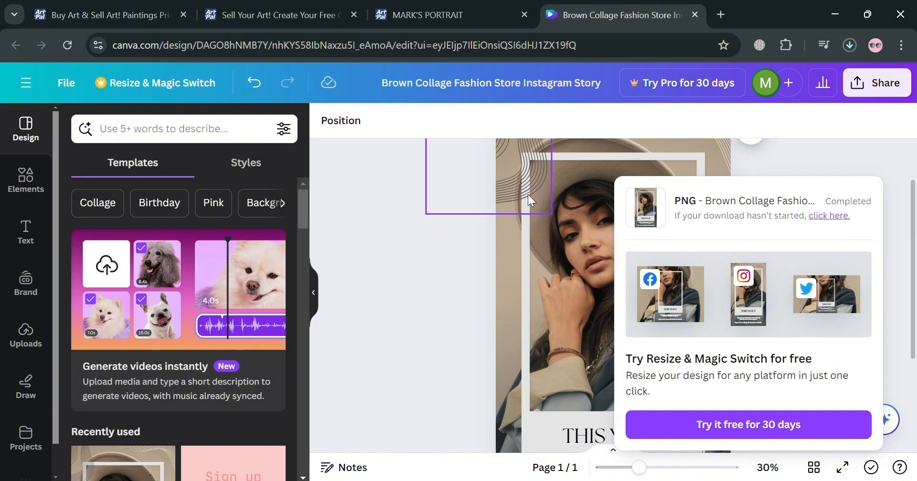
Switch to the ArtPal upload page and examine the print-on-demand image guidelines and upload tips.
click(409, 7)
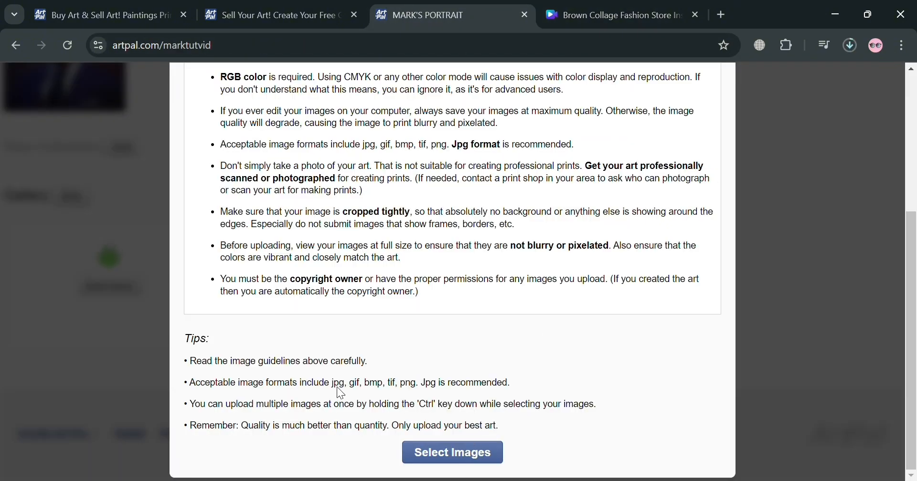
scroll(341, 392, up, 3)
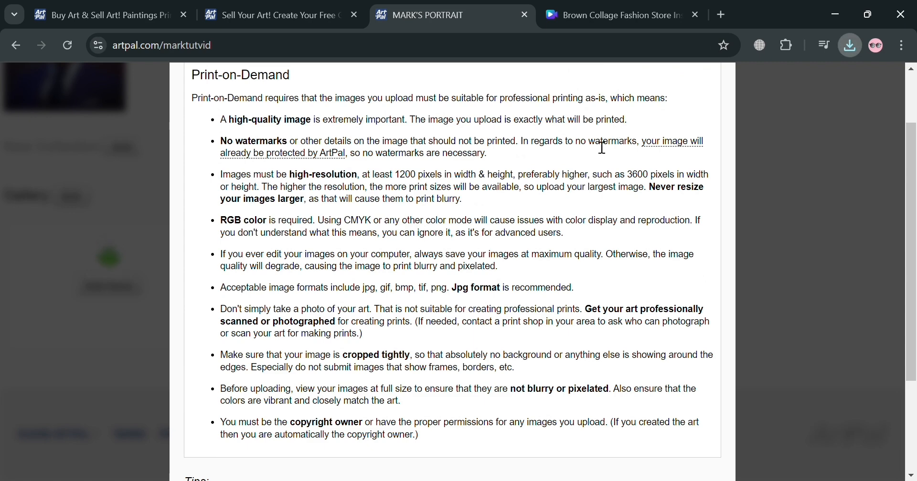
click(770, 348)
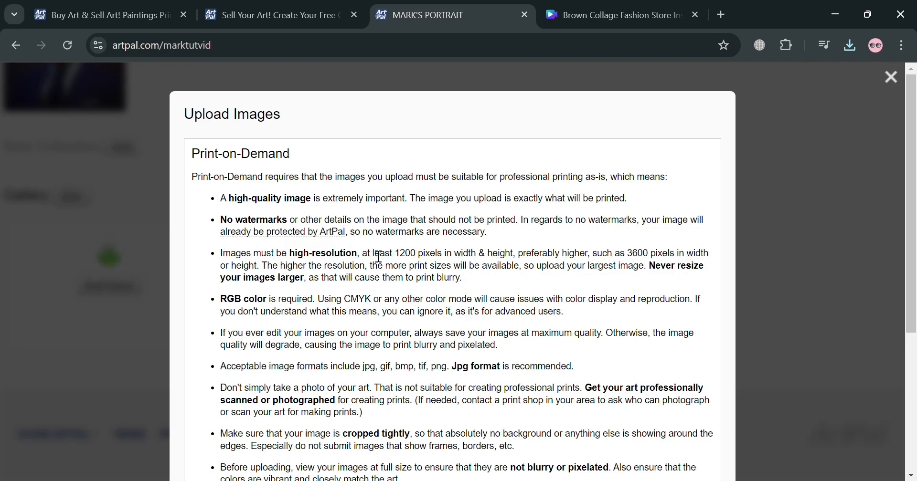
mouse_move(320, 226)
scroll(320, 226, down, 3)
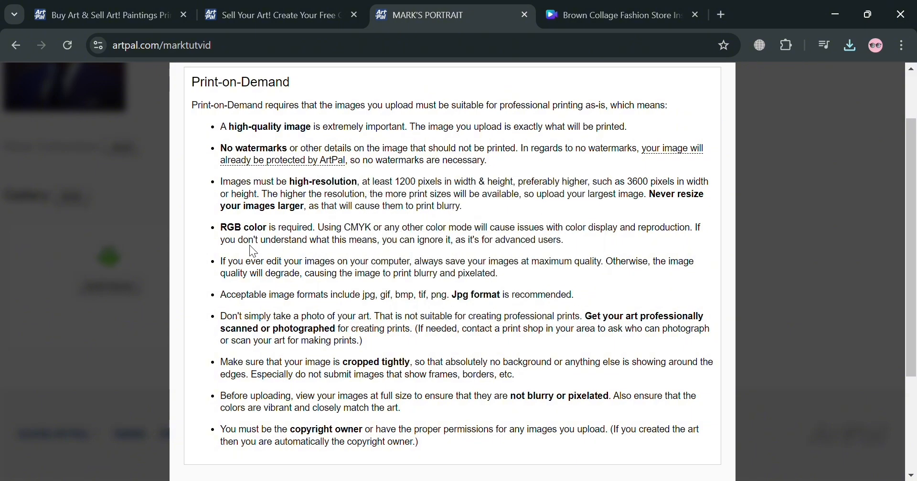
scroll(339, 245, down, 3)
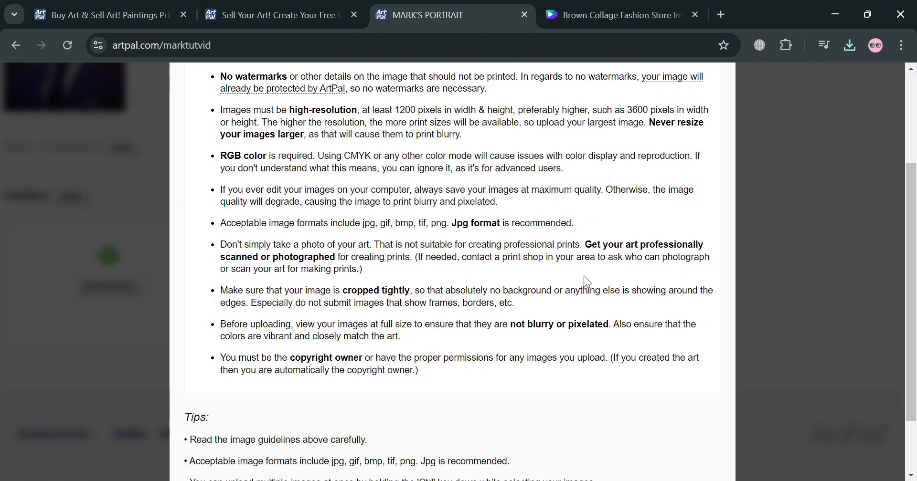
scroll(484, 234, down, 3)
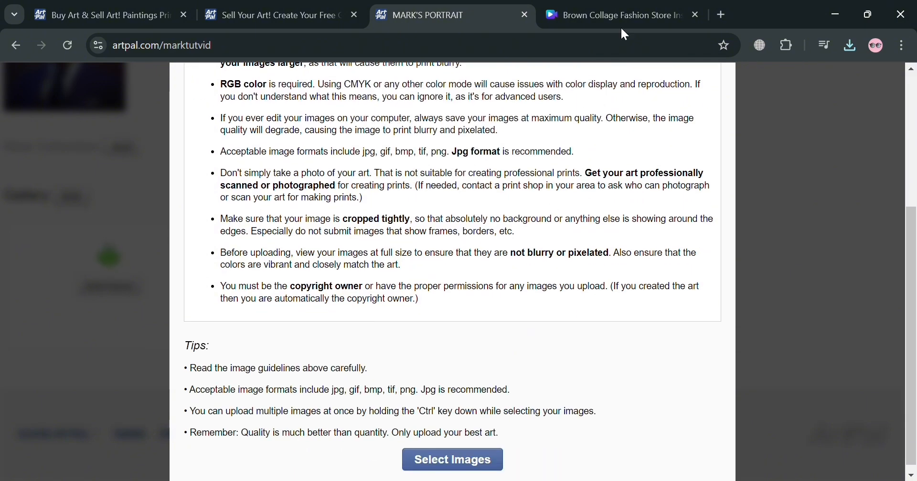
Return to the Canva design and download it with the file type changed to JPG.
click(652, 7)
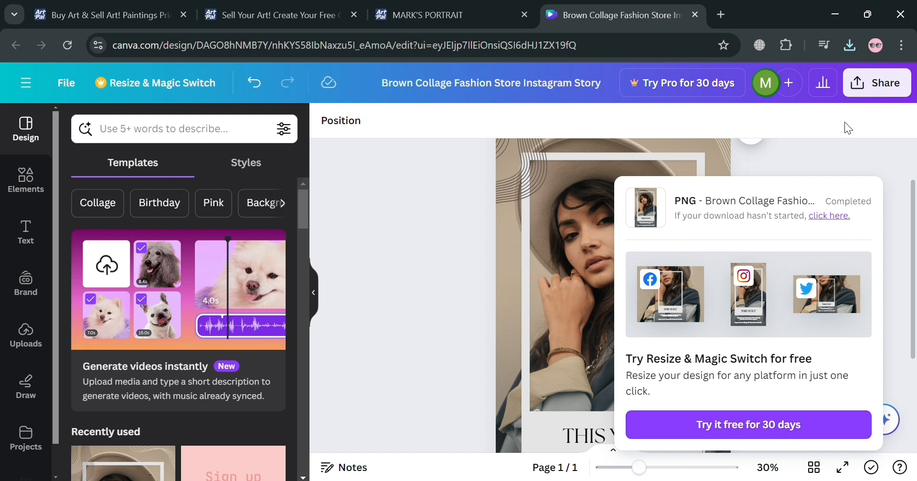
click(866, 93)
scroll(755, 286, down, 3)
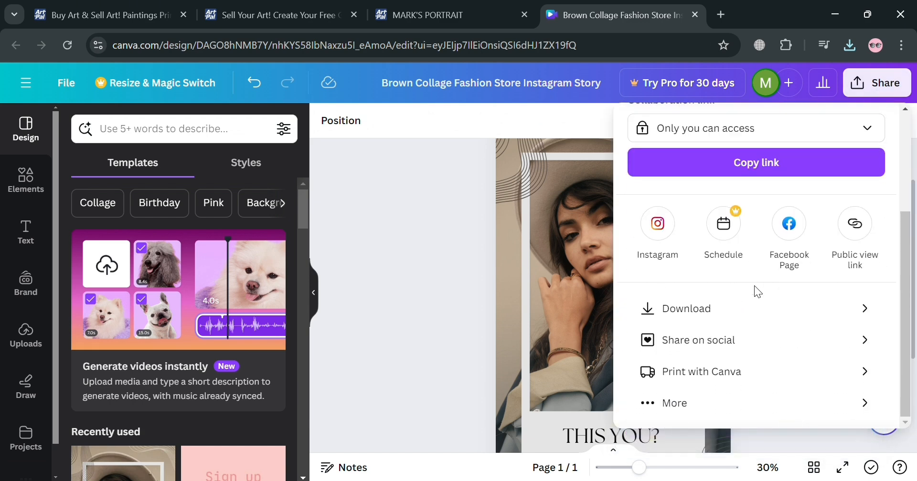
click(763, 313)
click(783, 182)
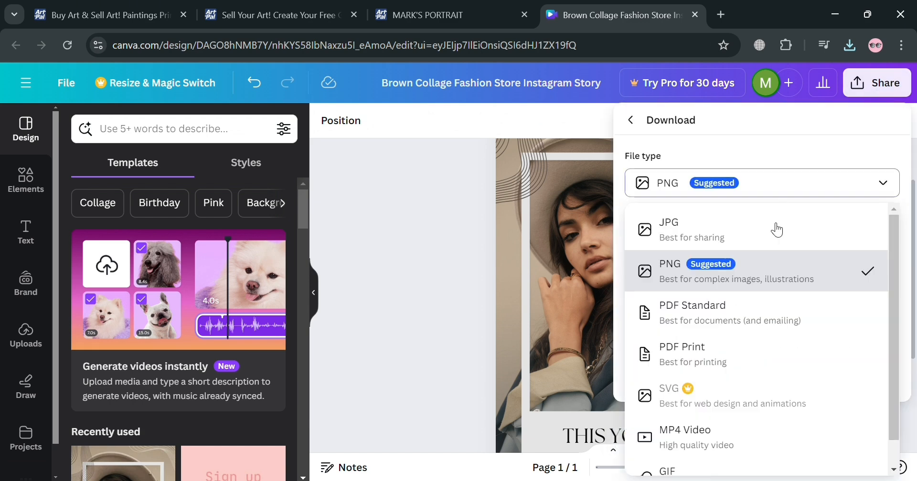
click(766, 224)
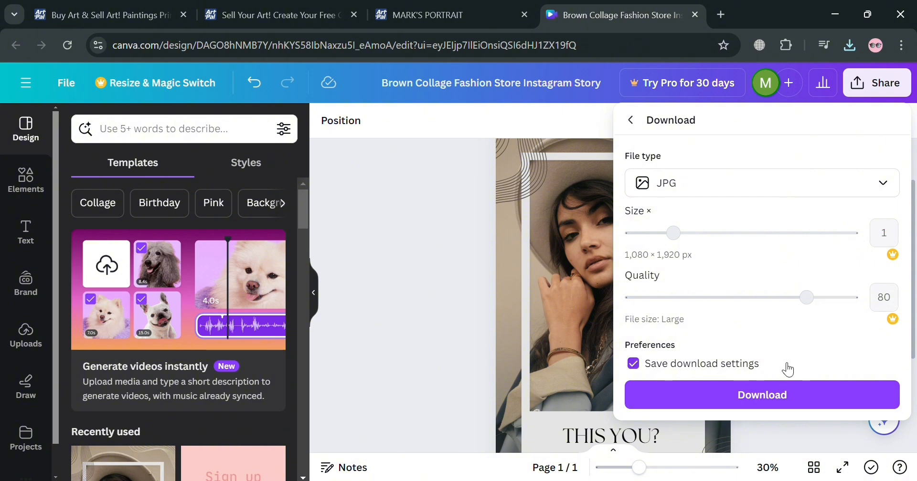
click(761, 396)
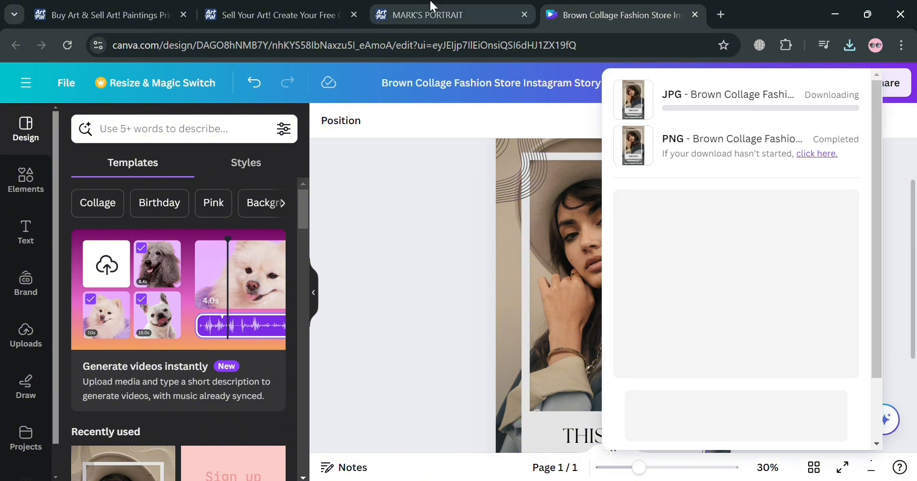
Upload Brown Collage Fashion Store Instagram Story.jpg to the ArtPal gallery and open the new item for editing.
click(436, 11)
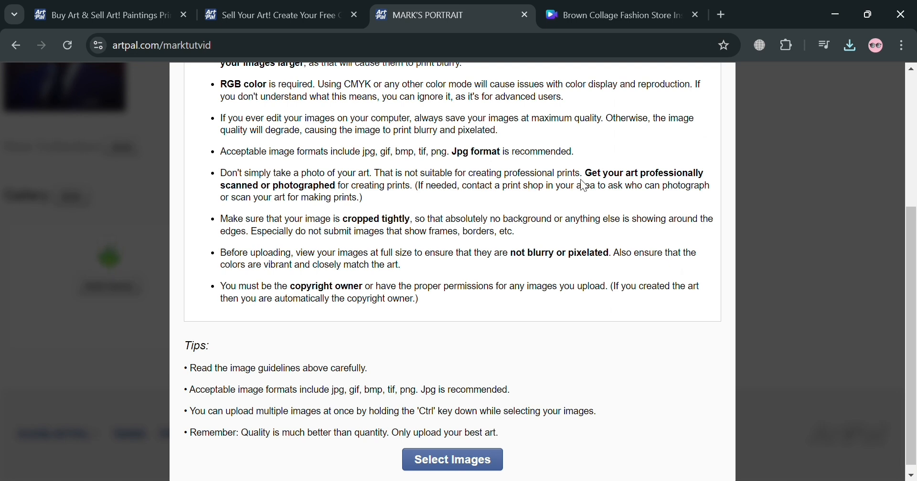
scroll(653, 185, down, 1)
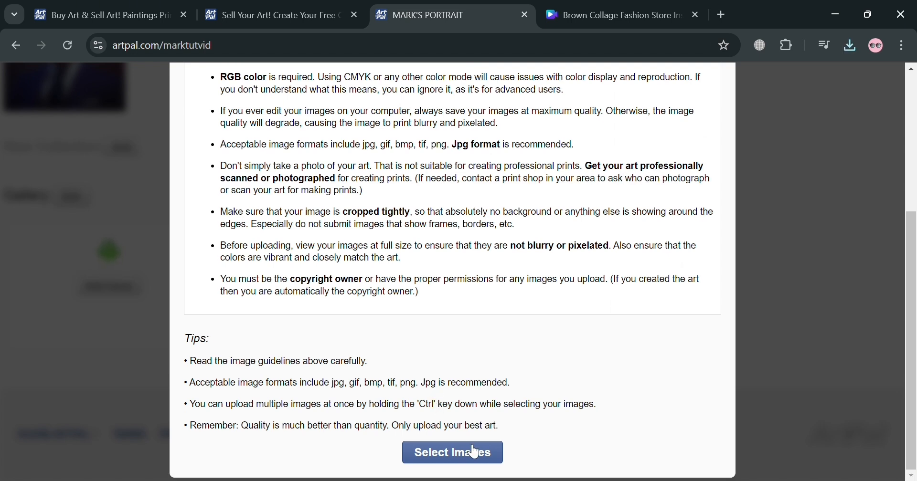
click(475, 463)
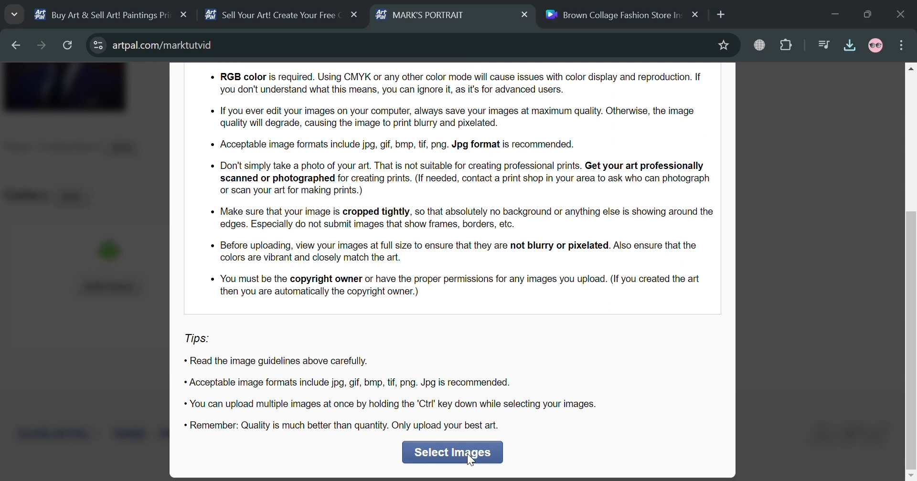
double_click(194, 144)
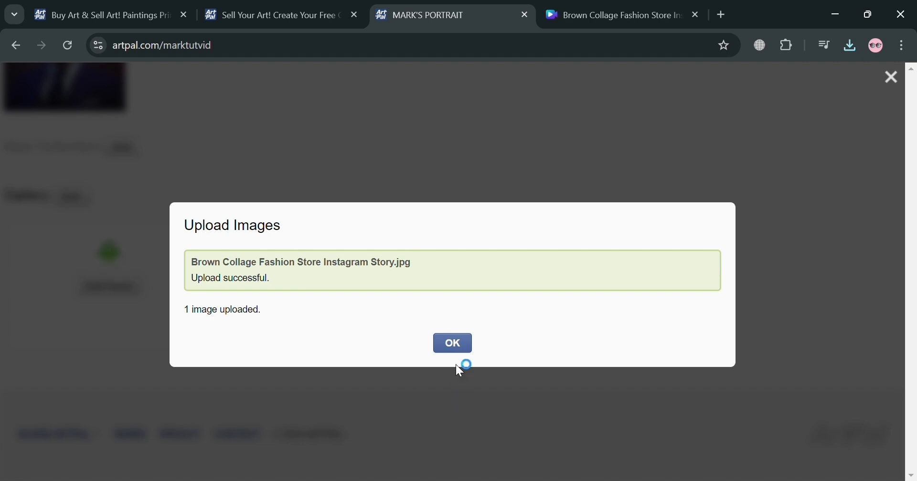
click(454, 346)
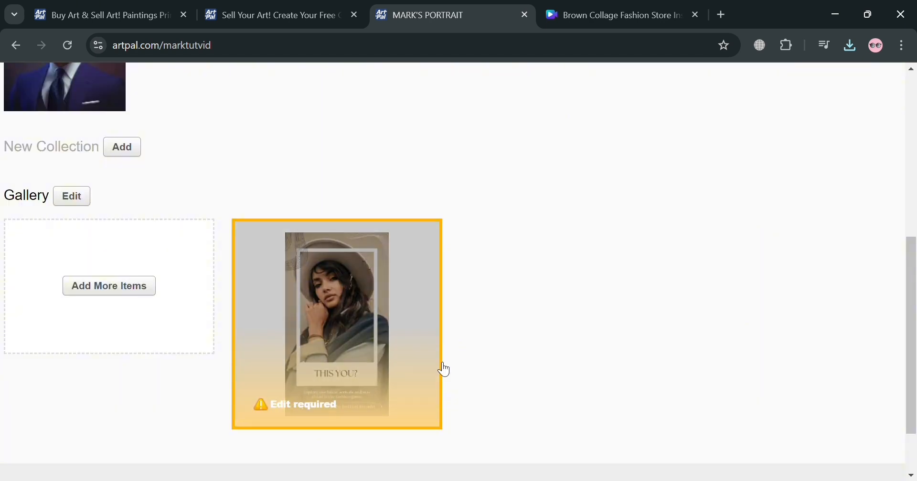
scroll(371, 387, down, 2)
click(304, 328)
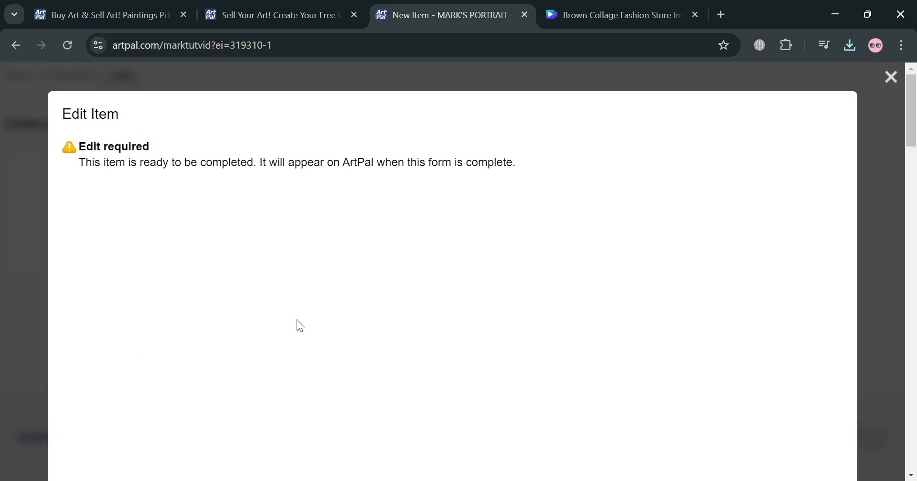
Examine the item form's artwork preview, the change-image option and the title and description fields.
scroll(444, 194, down, 10)
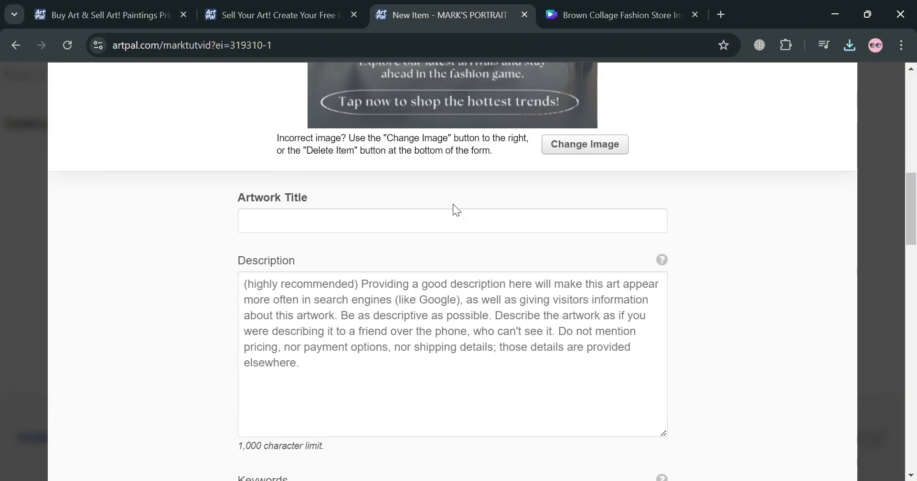
scroll(594, 219, up, 3)
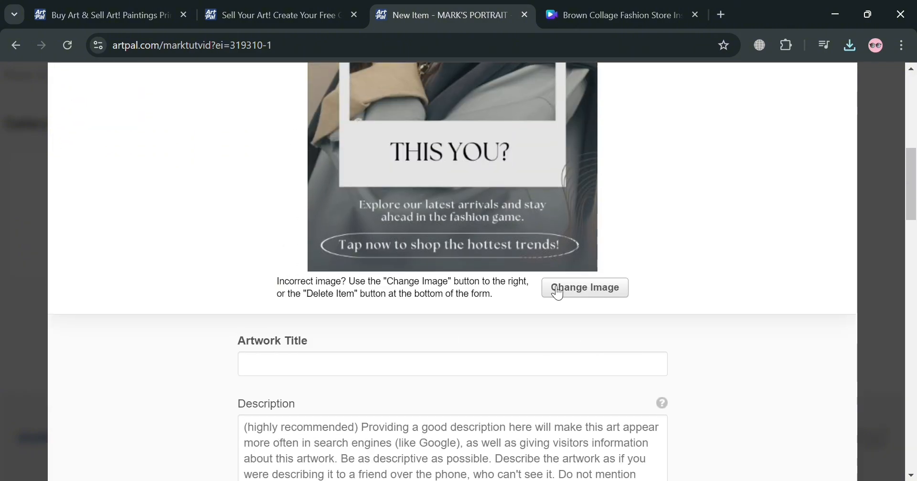
scroll(549, 287, down, 5)
scroll(530, 318, down, 6)
scroll(538, 320, up, 8)
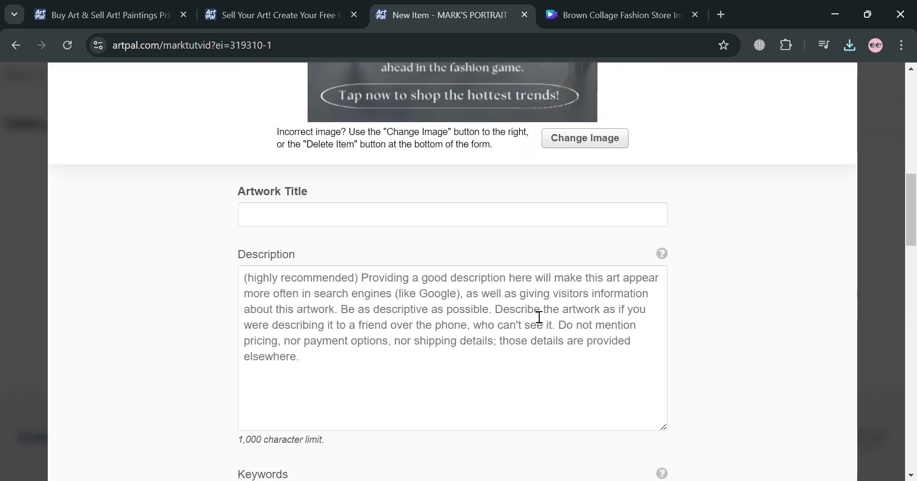
scroll(463, 246, up, 10)
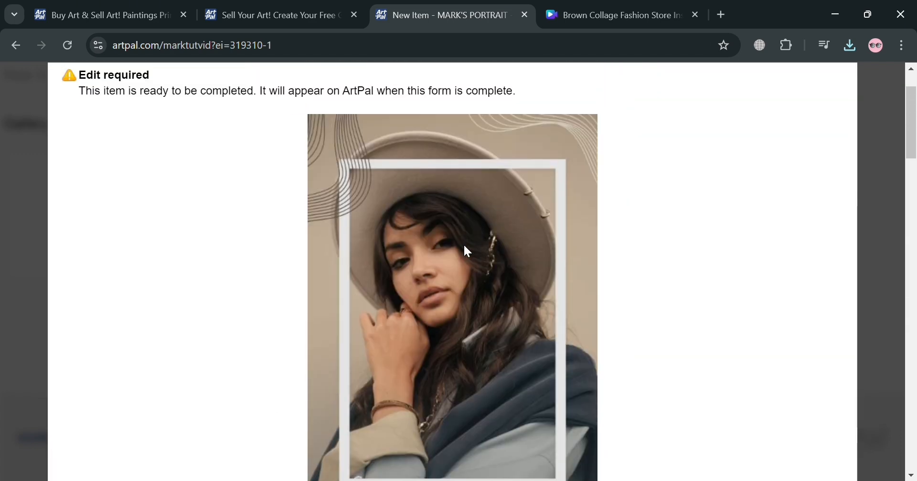
scroll(464, 245, down, 8)
scroll(465, 245, up, 4)
Enter Instagram Template as the artwork title.
scroll(464, 245, down, 6)
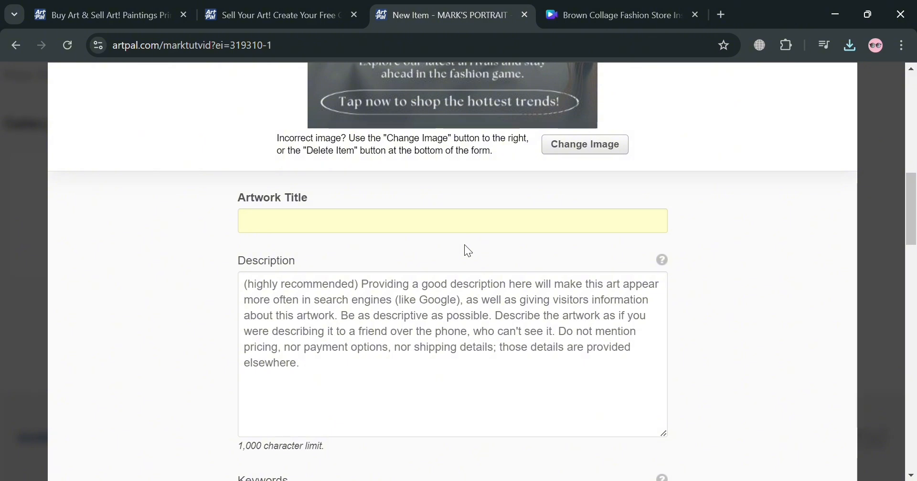
text(STA)
key(BackSpace)
key(BackSpace)
key(BackSpace)
key(BackSpace)
key(BackSpace)
text(Instagram)
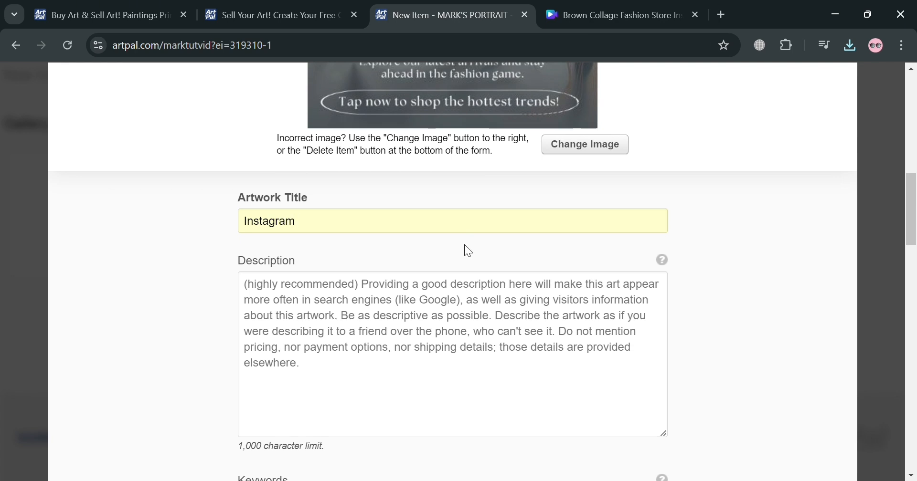
text( Template)
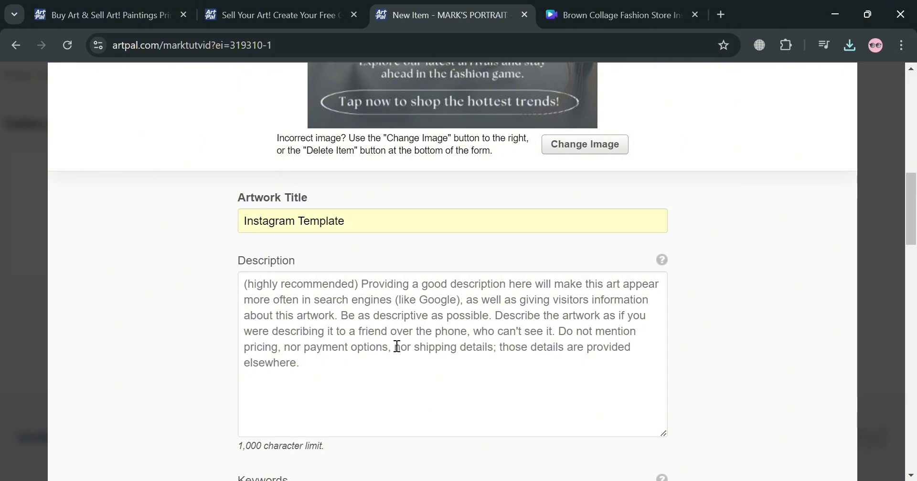
Fill in the artwork description with High Quality Template made in Canva.
scroll(393, 317, down, 3)
scroll(395, 319, up, 3)
text(H)
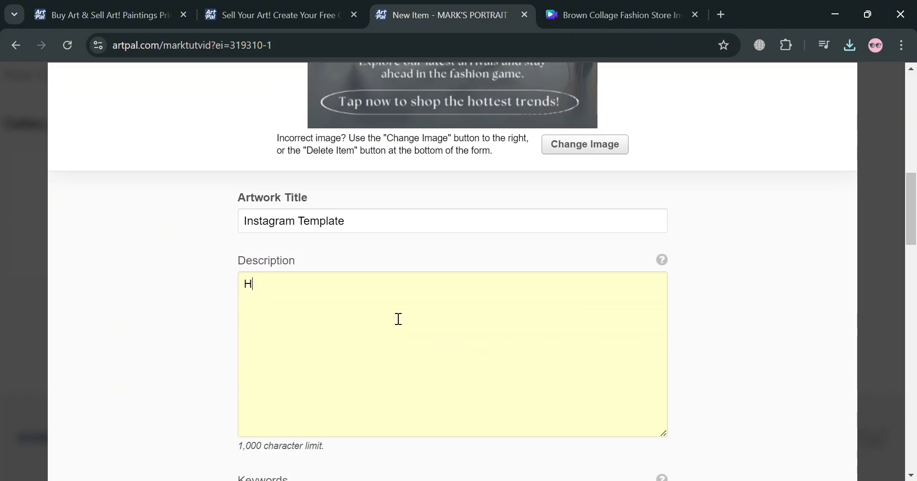
text(igh Qua)
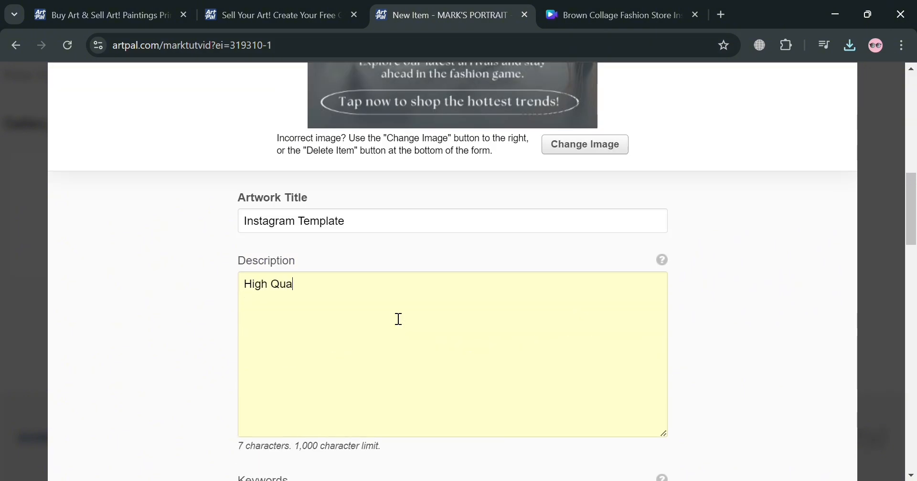
text(lity Te)
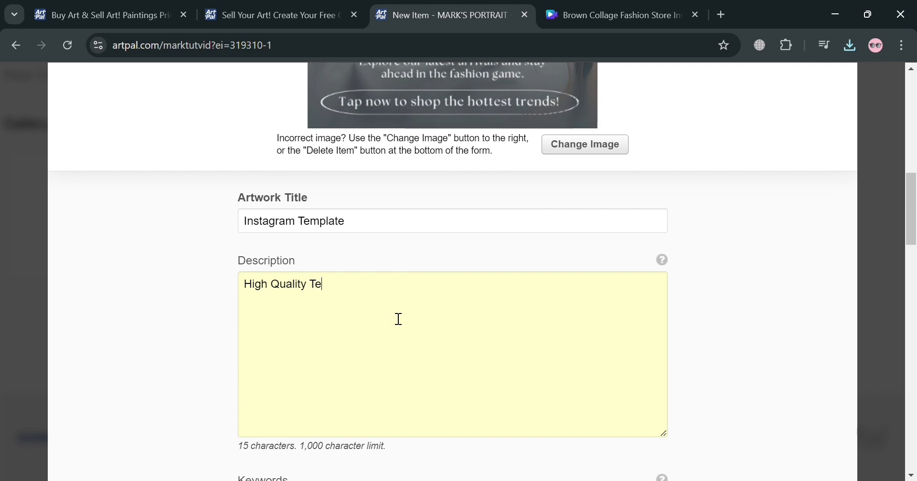
text(mplate mad)
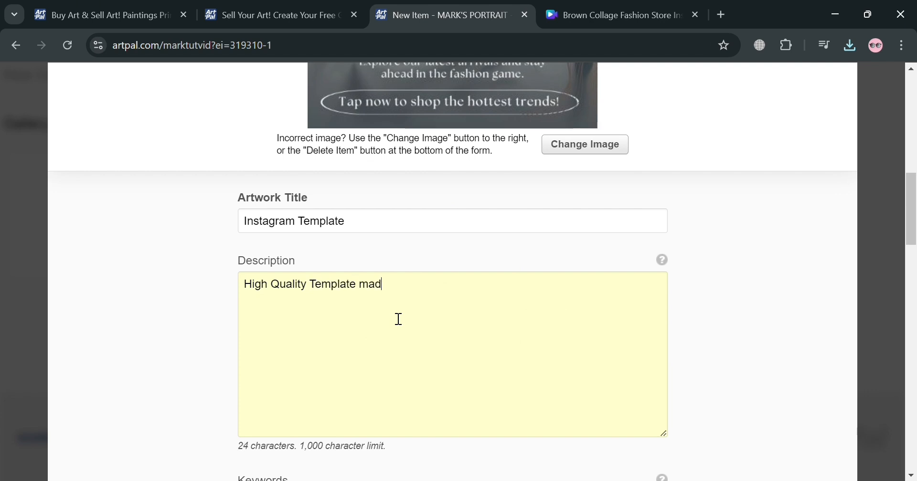
text(e in Canva)
scroll(415, 340, down, 1)
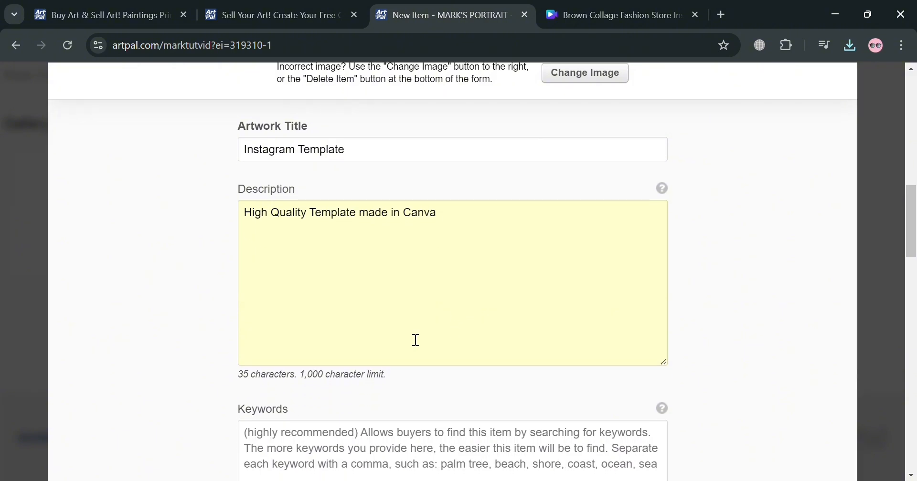
scroll(402, 377, down, 3)
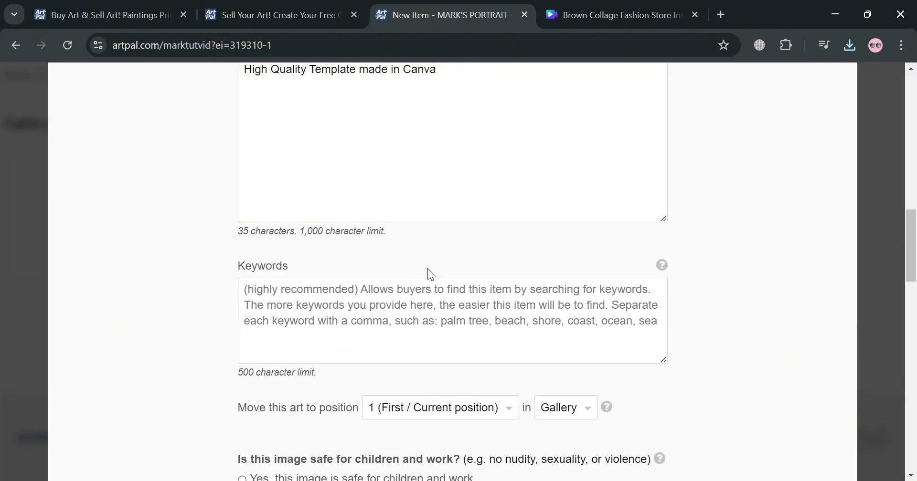
Enter the keywords Canva, Instagram, Template for the artwork.
text(Cab)
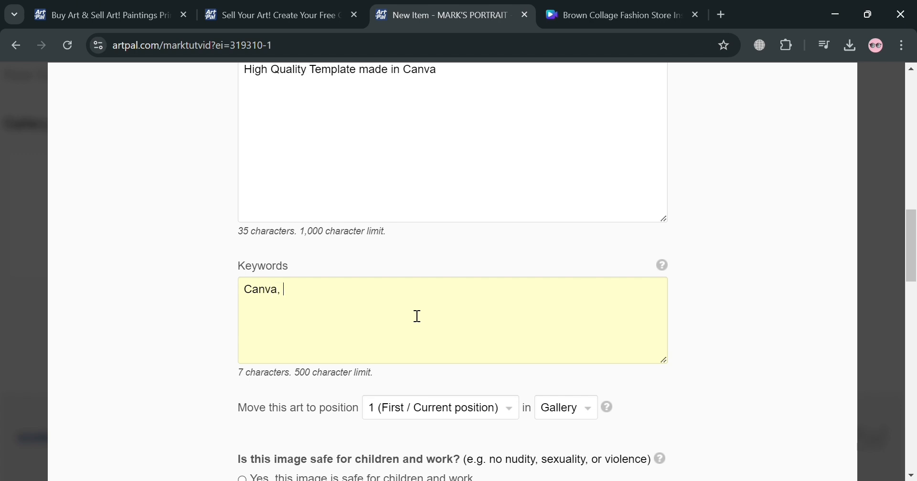
text(va, Instagram,)
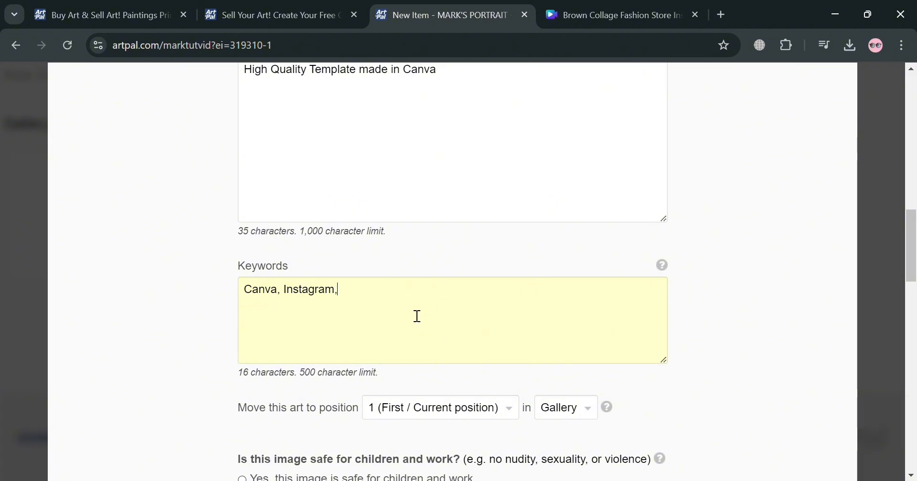
text( Template)
Mark the image as safe for children and work and assign it to the Digital Art & AI category.
scroll(403, 350, down, 3)
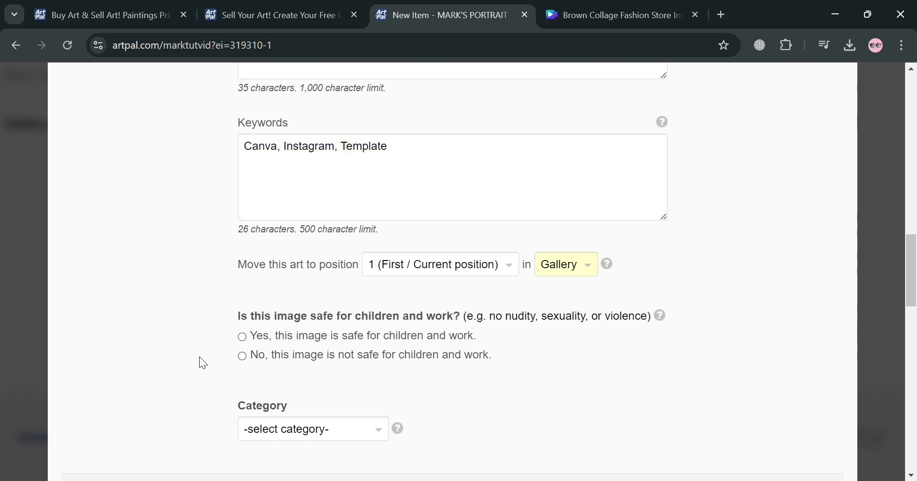
click(242, 337)
scroll(374, 387, down, 3)
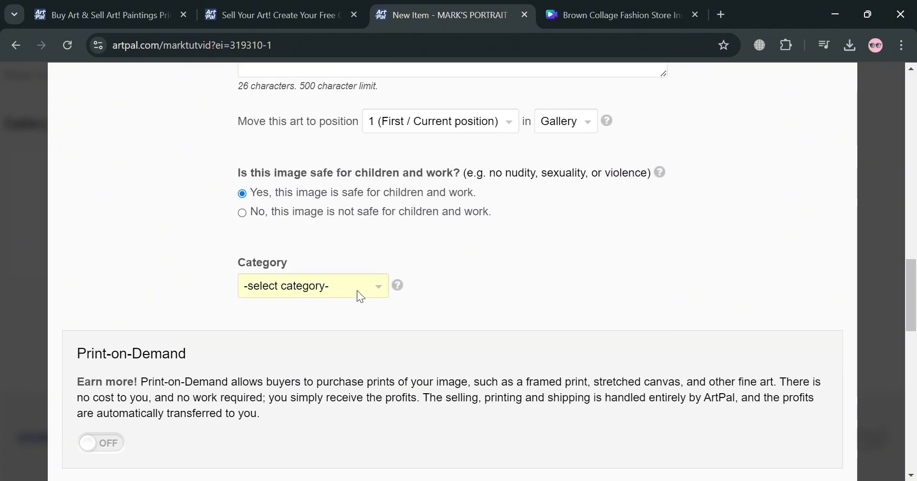
click(338, 361)
Turn on Print-on-Demand for the artwork, reviewing the image previews and guidelines before activating it.
scroll(306, 313, down, 4)
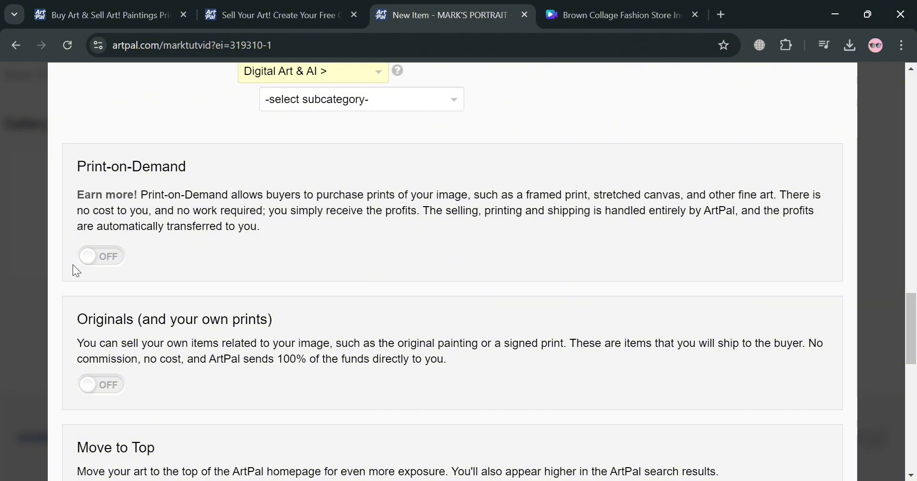
click(99, 256)
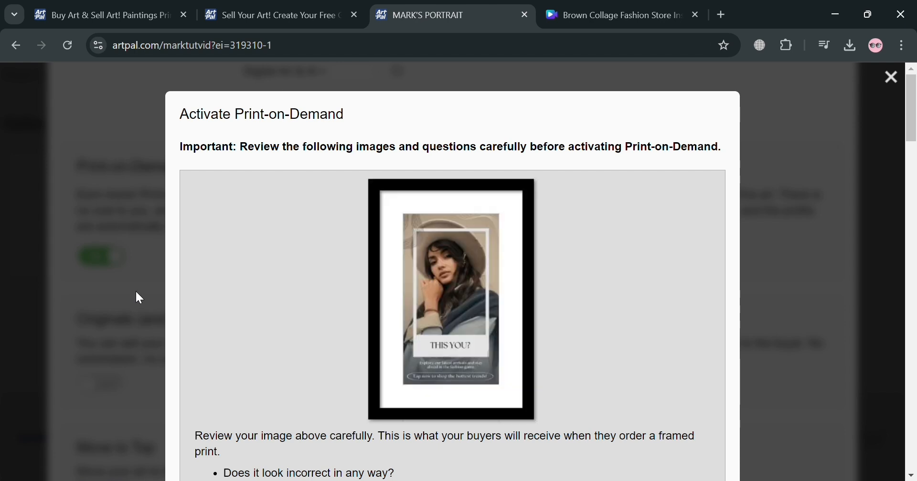
scroll(469, 287, down, 2)
scroll(462, 280, down, 3)
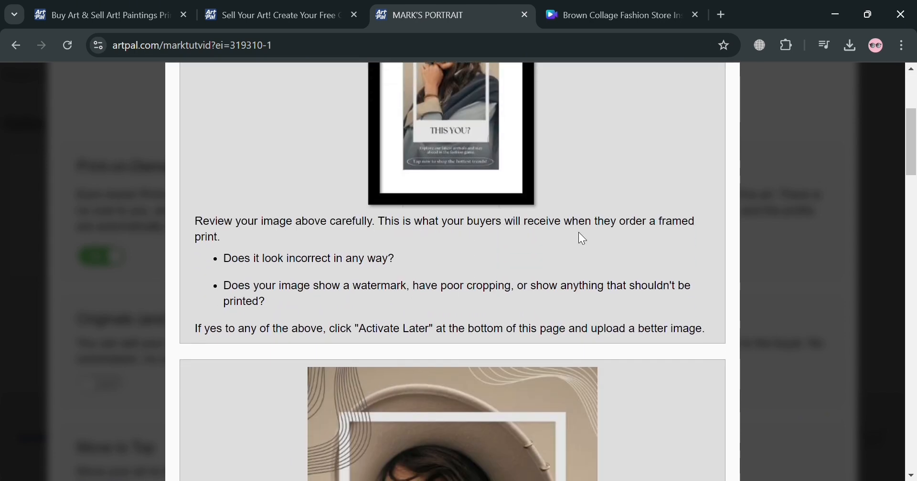
scroll(357, 281, down, 10)
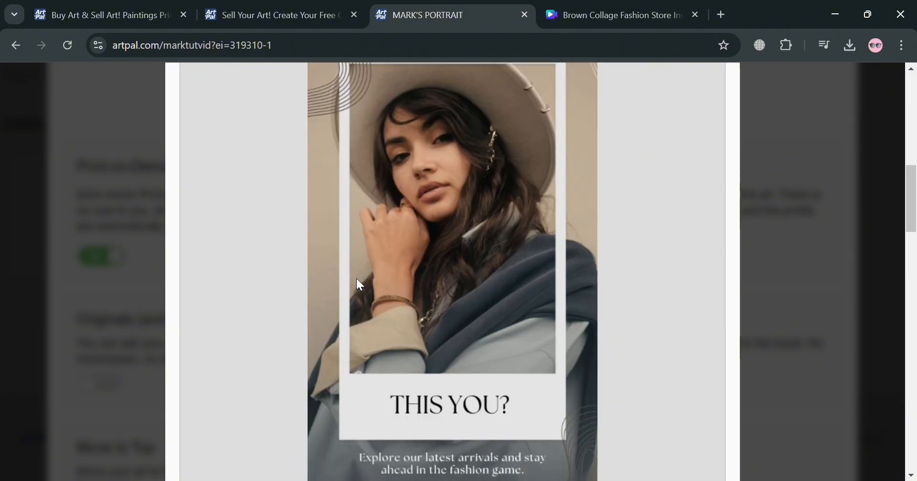
scroll(334, 333, down, 10)
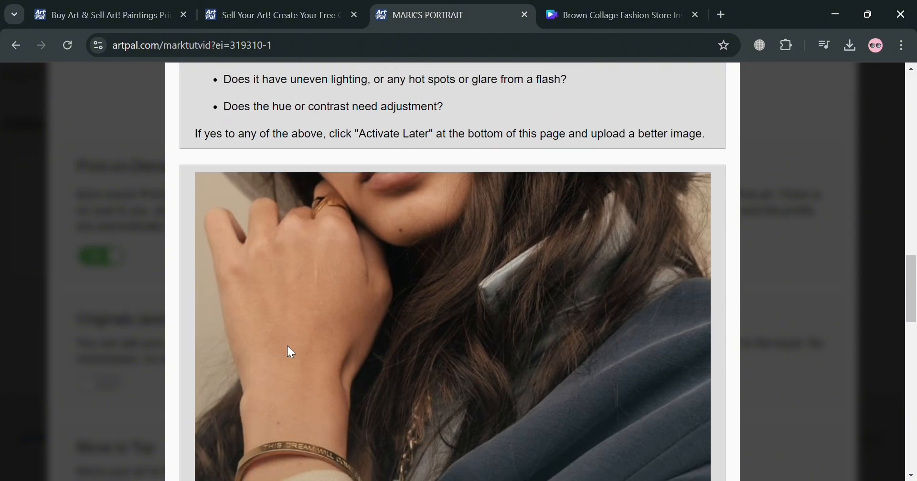
scroll(285, 353, down, 3)
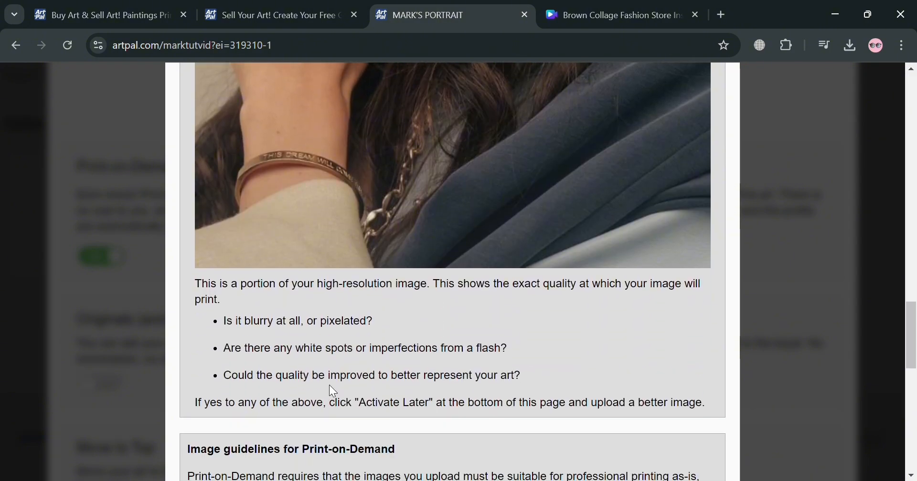
scroll(281, 380, down, 13)
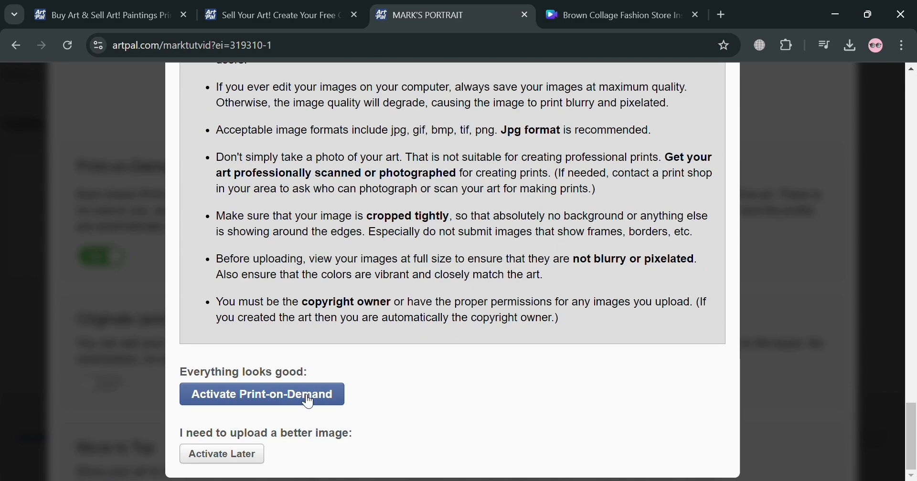
click(271, 397)
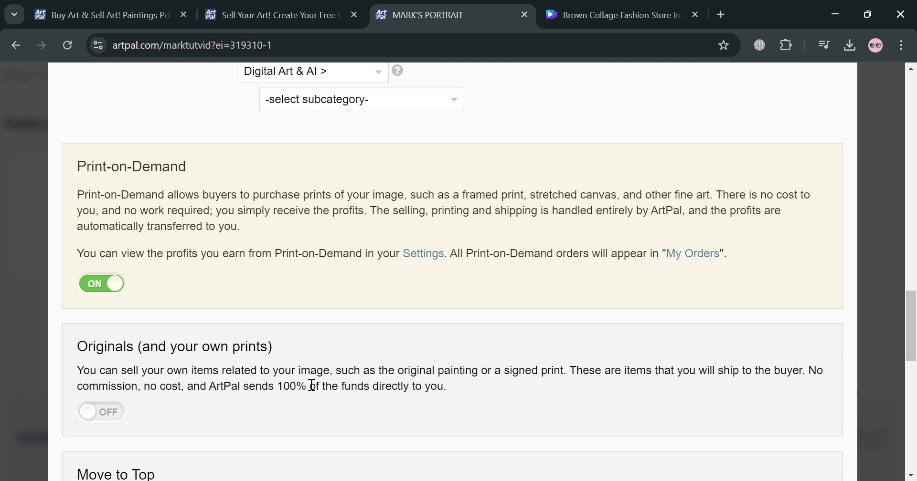
Enable selling originals and own prints and give the line item the short description Original Design and Layout.
scroll(177, 344, down, 5)
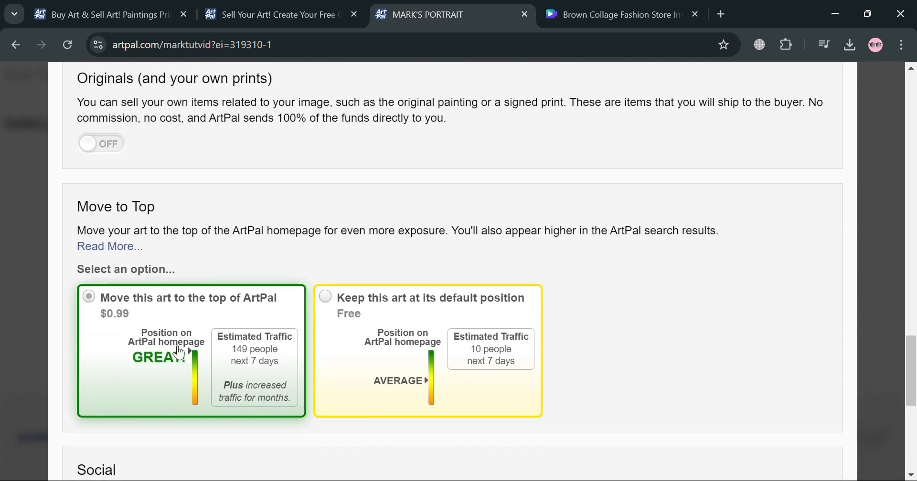
scroll(179, 353, up, 2)
click(109, 275)
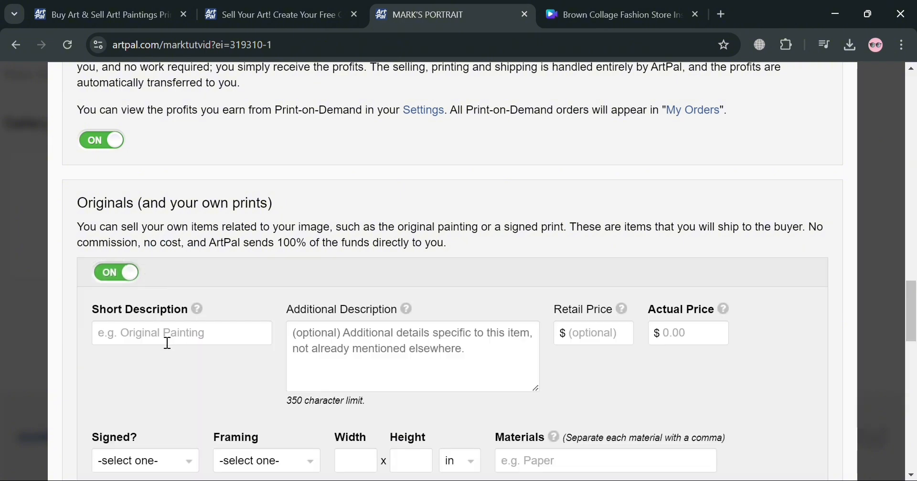
click(168, 344)
text(Original )
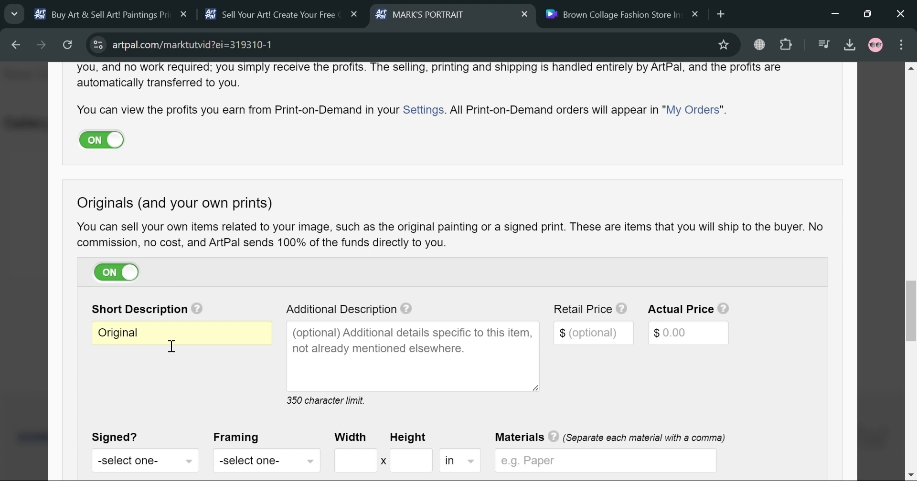
text(Design and Lay)
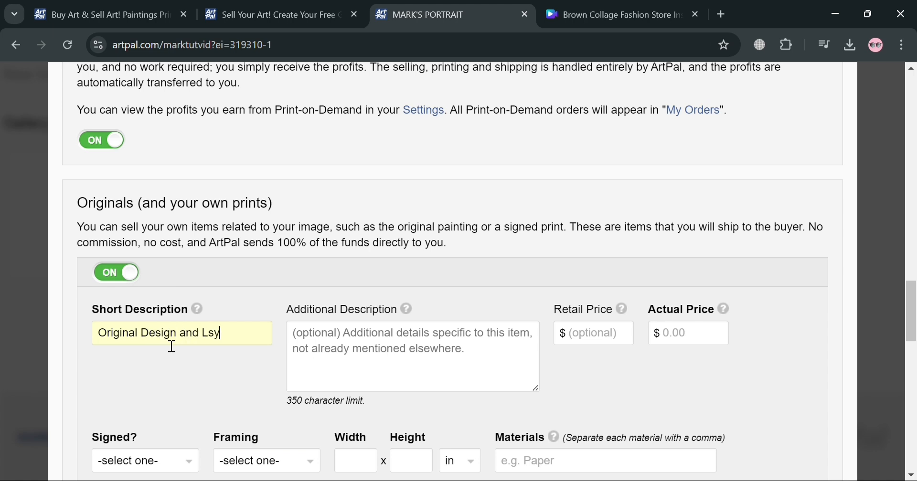
key(BackSpace)
key(BackSpace)
text(ayout)
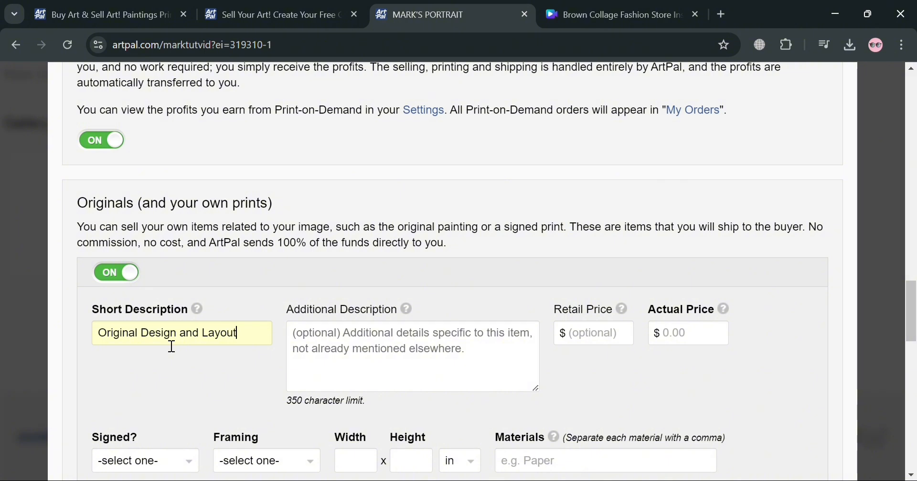
Set the original's retail price to $50 and its actual price to $70.
click(405, 354)
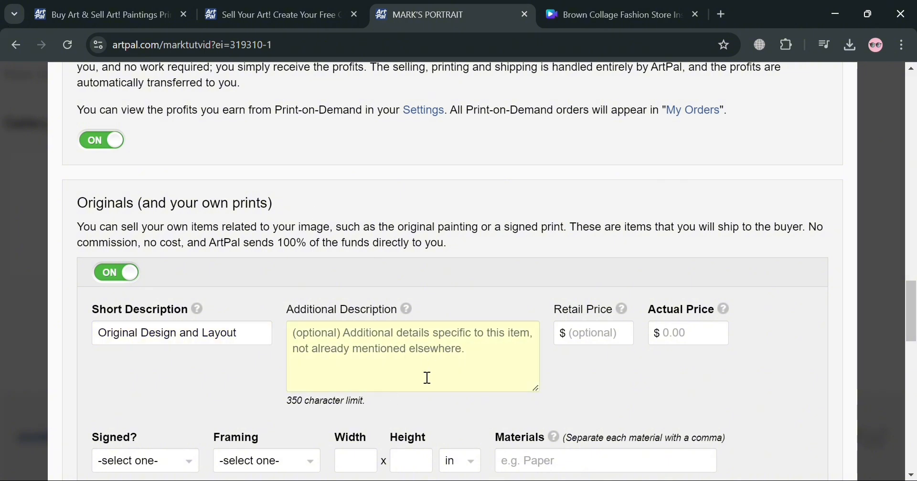
click(614, 339)
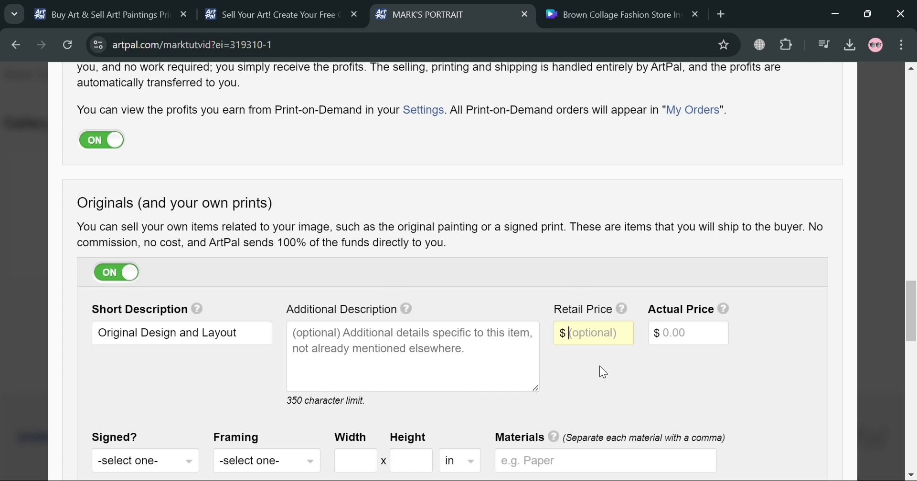
text(1)
key(BackSpace)
text(50)
click(673, 343)
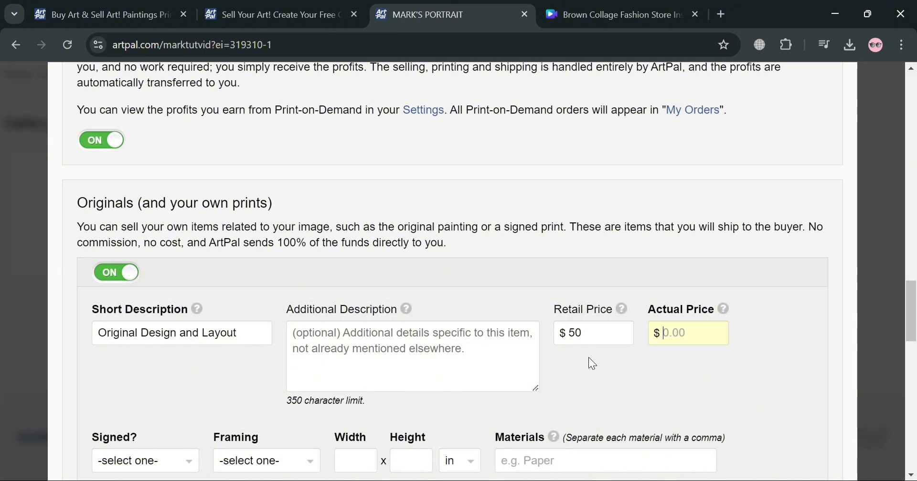
text(70)
click(592, 369)
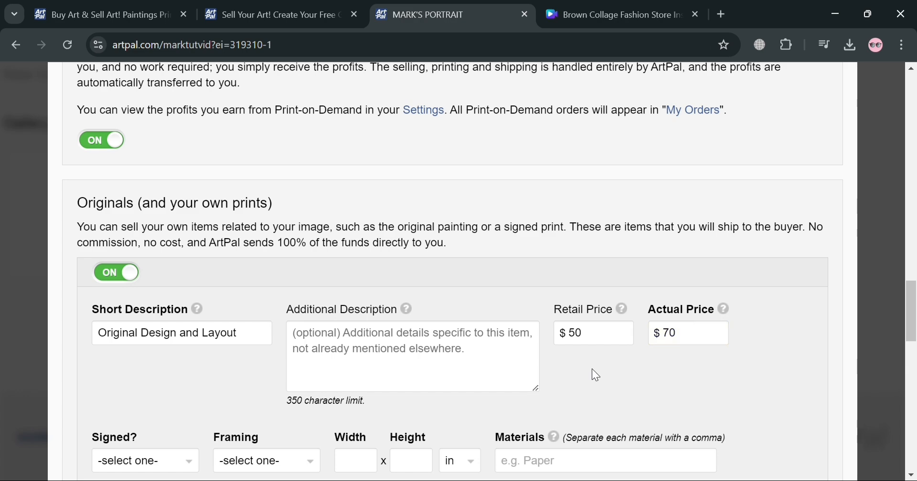
Specify the original as Unsigned and Framed, with a width of 10 and a height of 15 inches.
scroll(592, 369, down, 3)
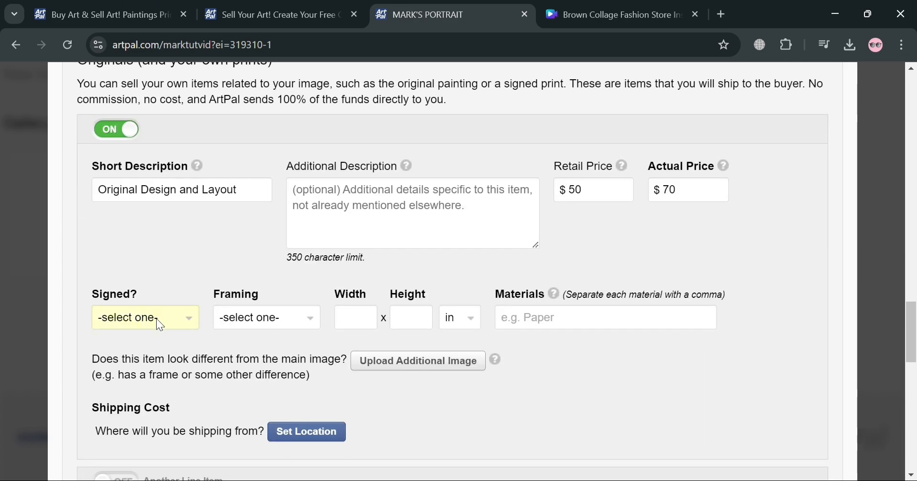
click(152, 365)
click(278, 348)
click(368, 316)
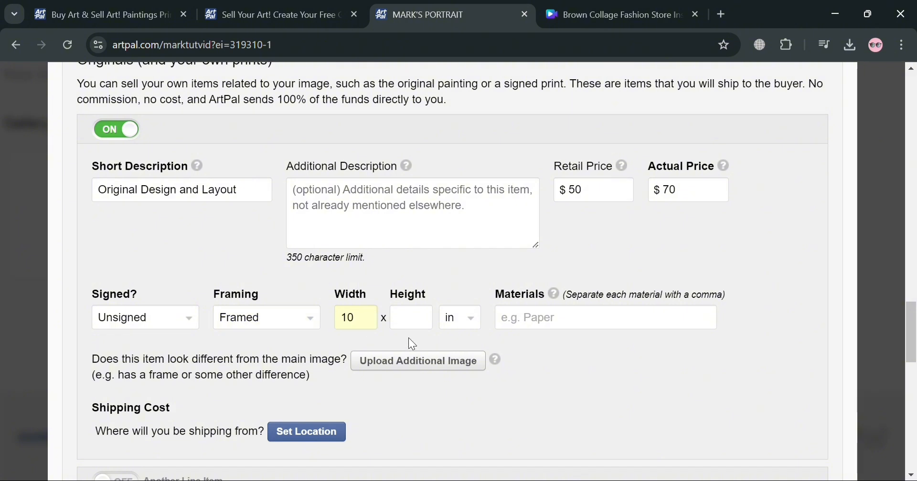
click(414, 323)
text(1)
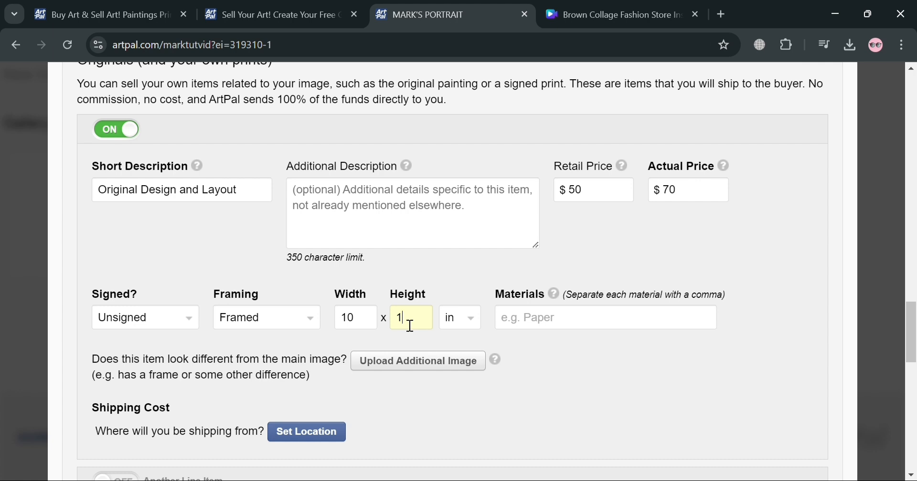
text(5)
click(454, 336)
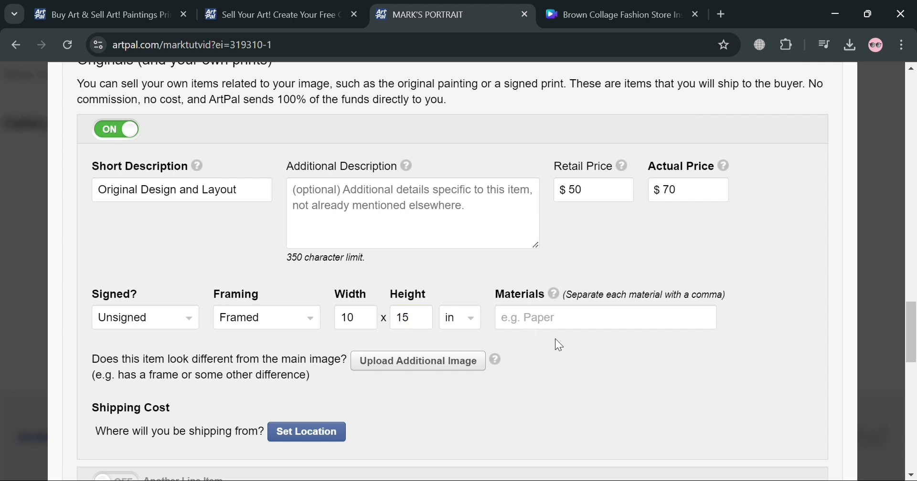
click(419, 328)
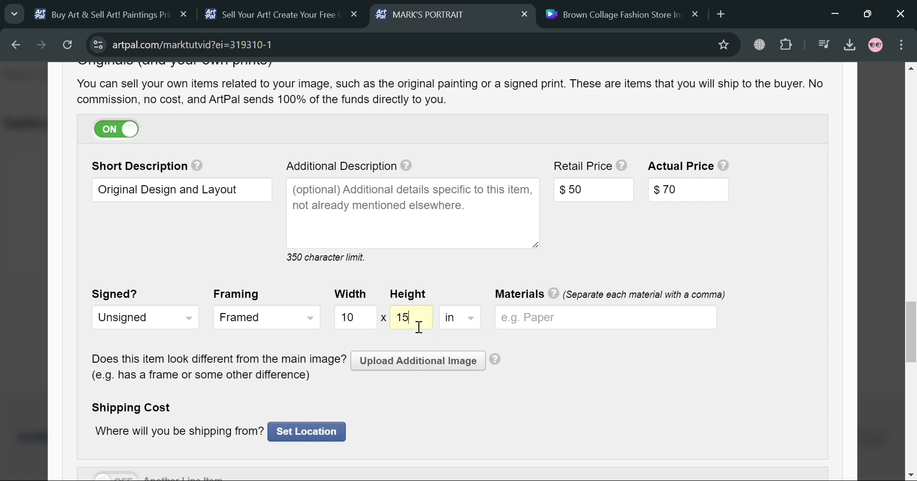
Choose Canvas as the original's material.
click(590, 318)
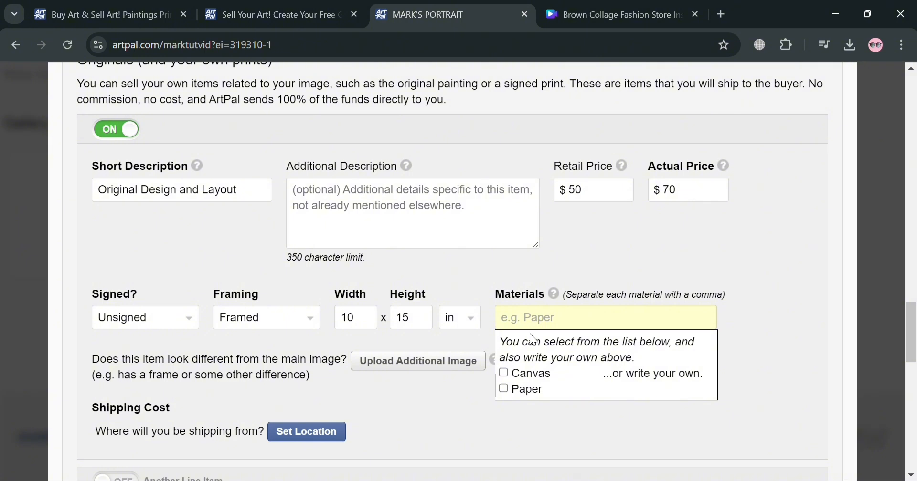
click(504, 373)
click(456, 400)
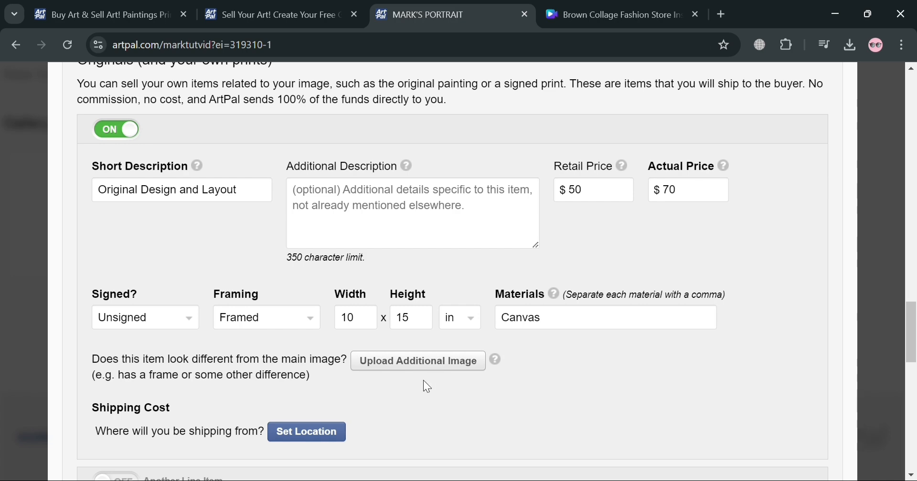
Look over the shipping location form for the original and cancel it.
scroll(352, 383, down, 5)
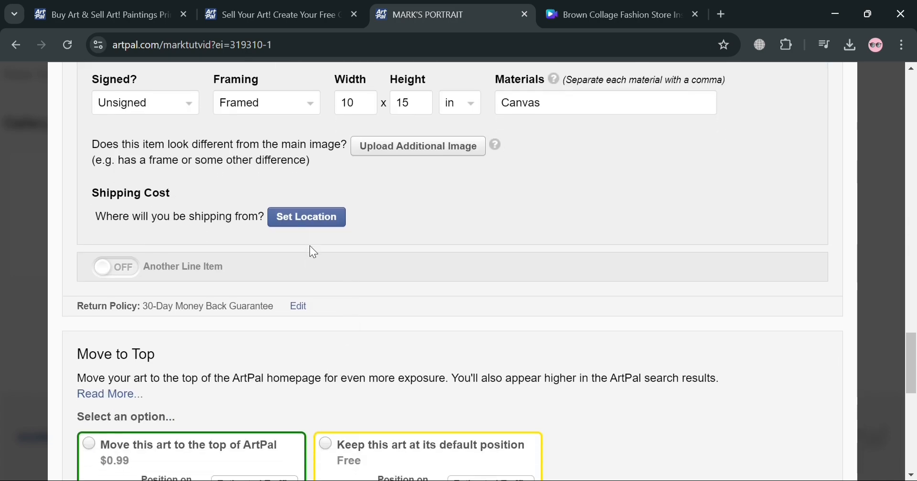
click(320, 222)
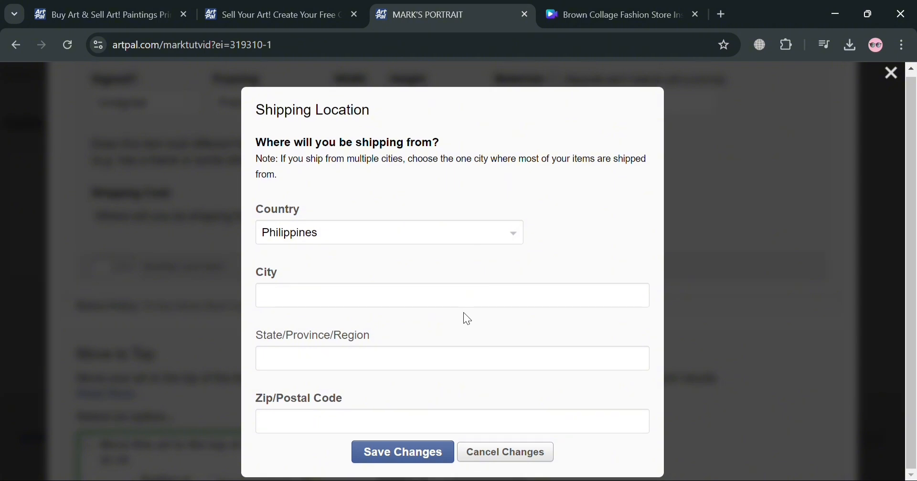
click(517, 454)
Keep the artwork at its free default position on the ArtPal homepage.
scroll(276, 311, down, 8)
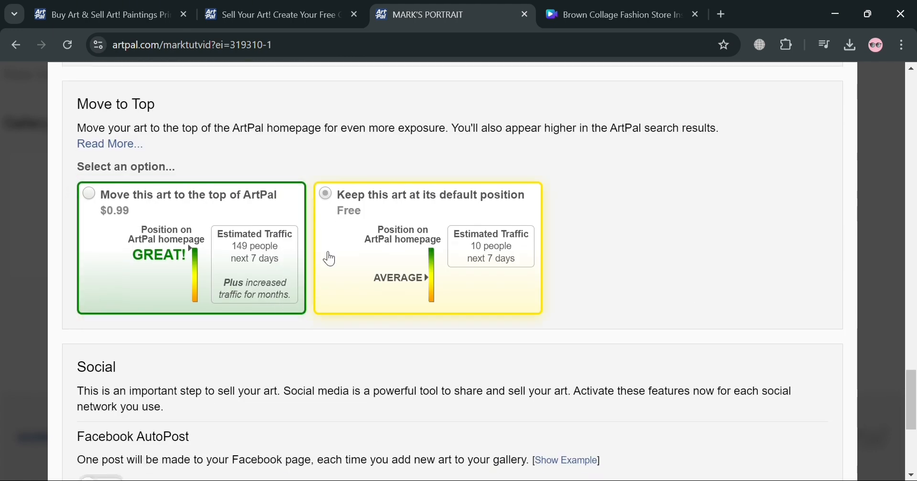
click(337, 200)
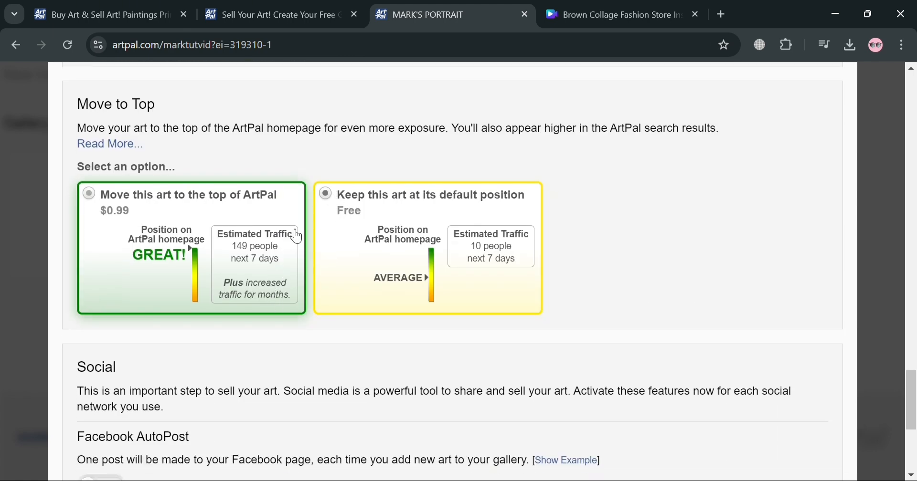
scroll(365, 358, down, 1)
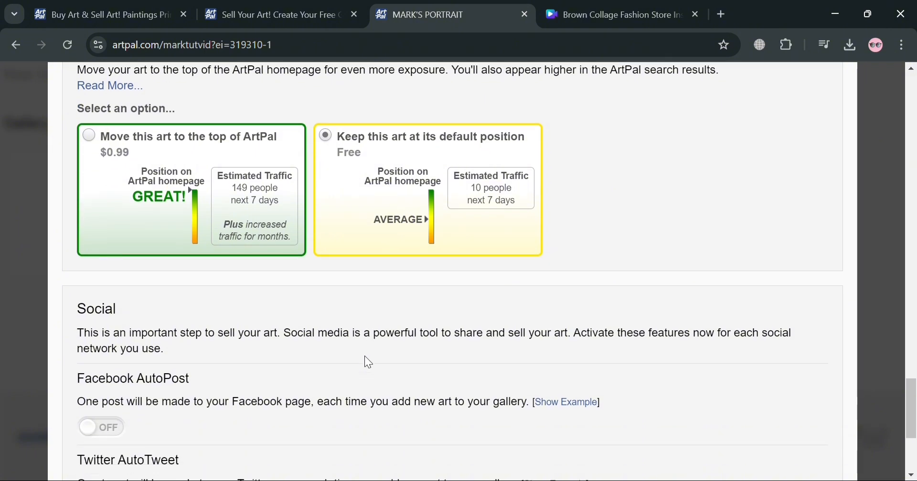
scroll(370, 340, up, 1)
Review the Facebook, Twitter and Instagram sharing options and save the item's changes.
scroll(374, 337, down, 5)
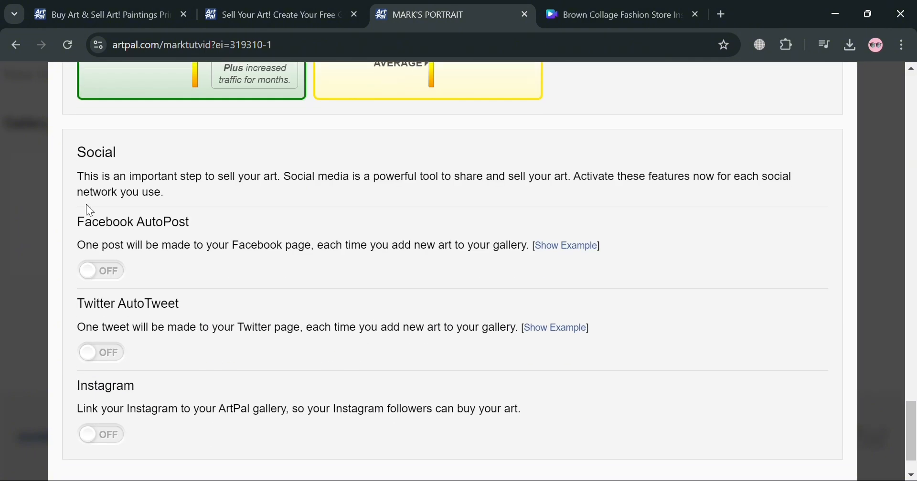
scroll(120, 356, down, 1)
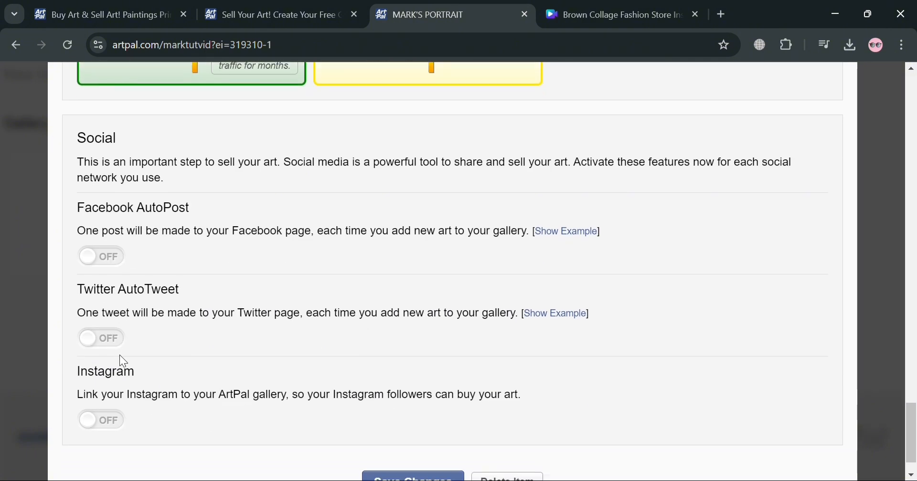
scroll(122, 392, up, 1)
scroll(124, 431, down, 3)
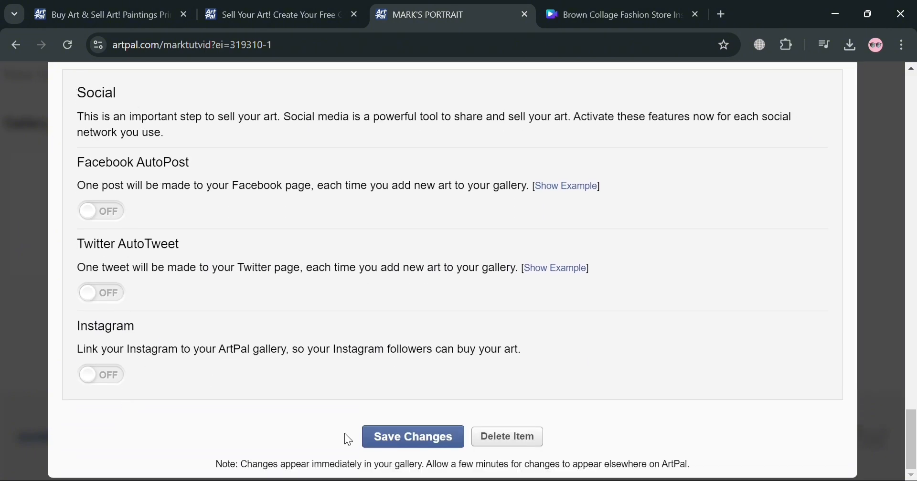
click(434, 445)
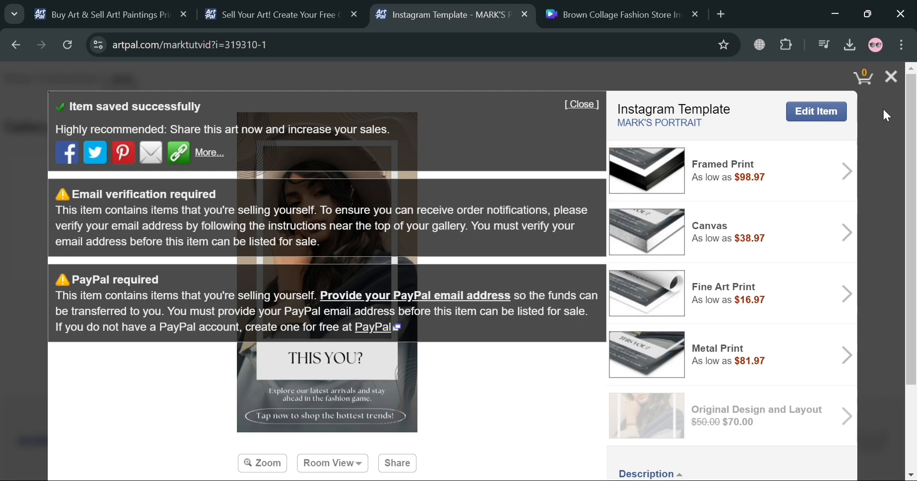
Close the saved item's page and check the artwork's listing in the gallery.
click(906, 87)
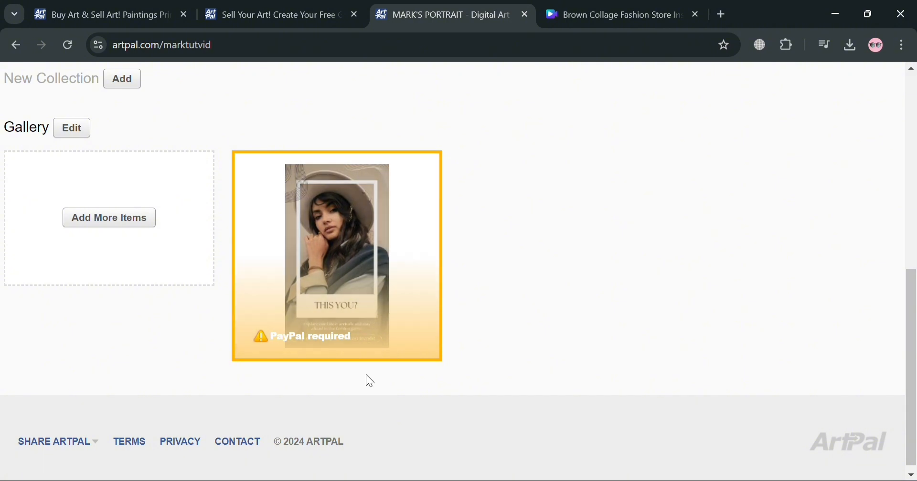
scroll(307, 332, up, 5)
scroll(306, 332, down, 3)
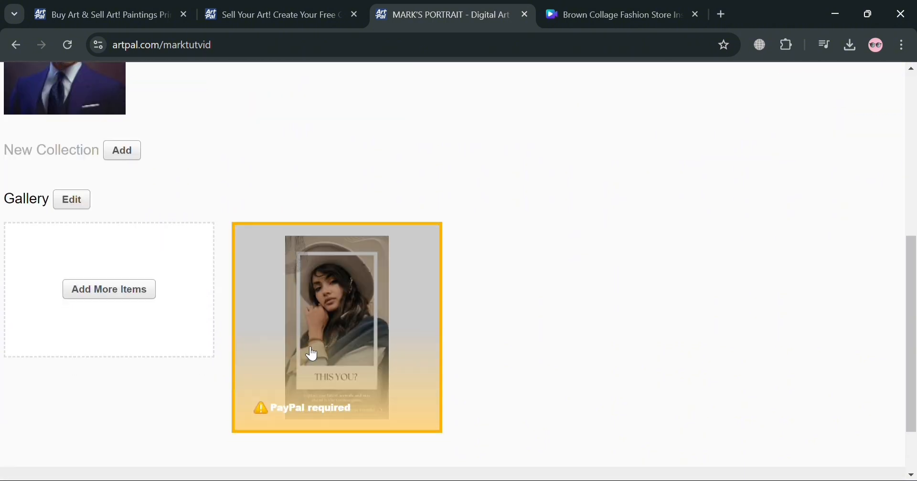